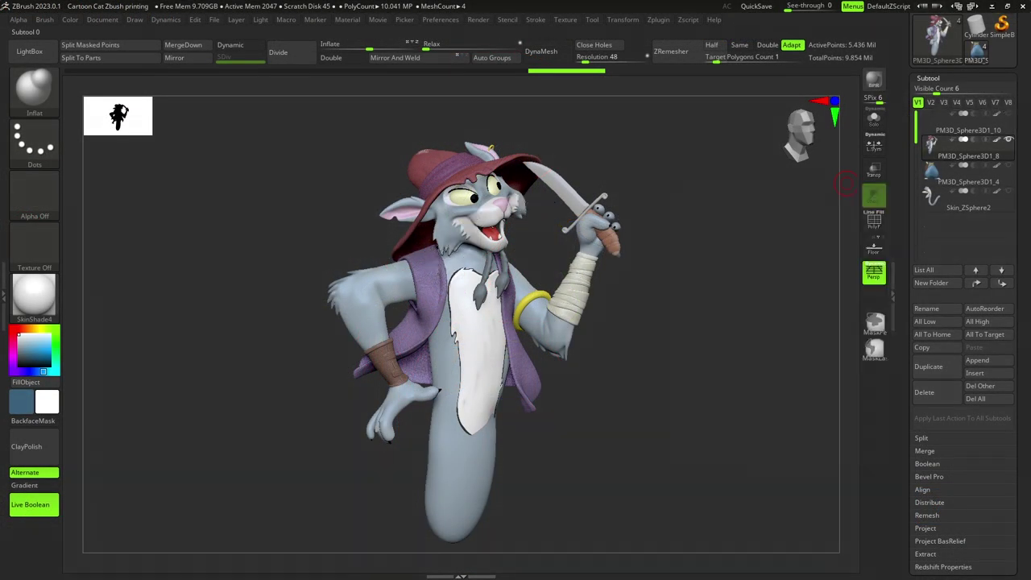
Append a Cube3D as a new subtool.
{"action": "scroll", "coordinate": [845, 183], "scroll_direction": "up", "scroll_amount": 5}
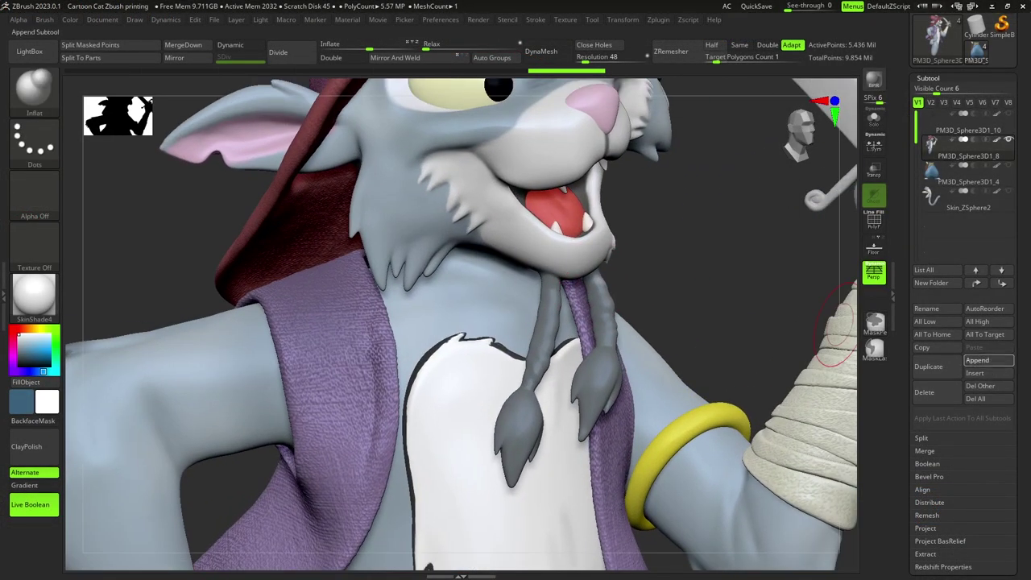
{"action": "key", "text": "F1"}
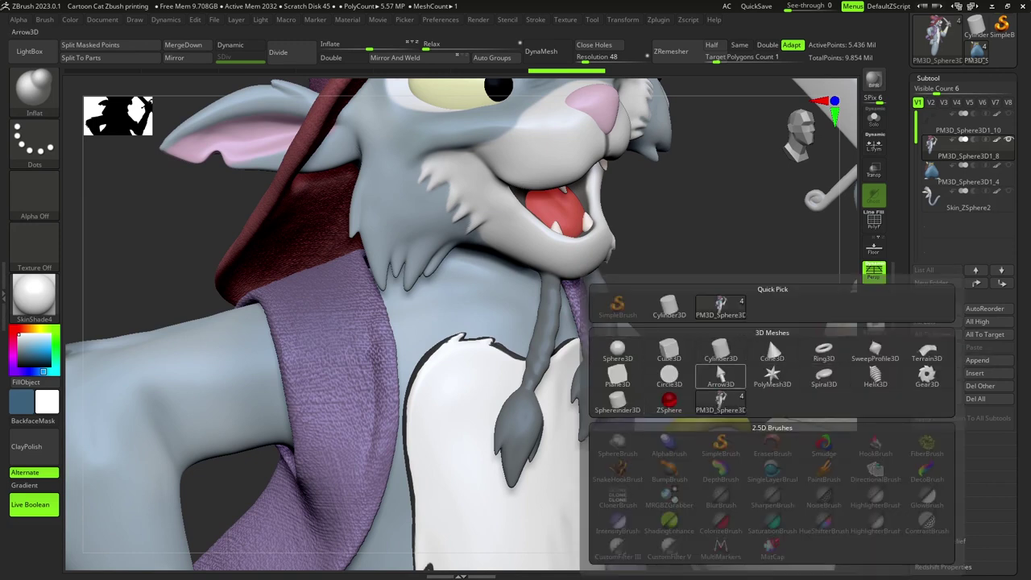
{"action": "left_click", "coordinate": [669, 351]}
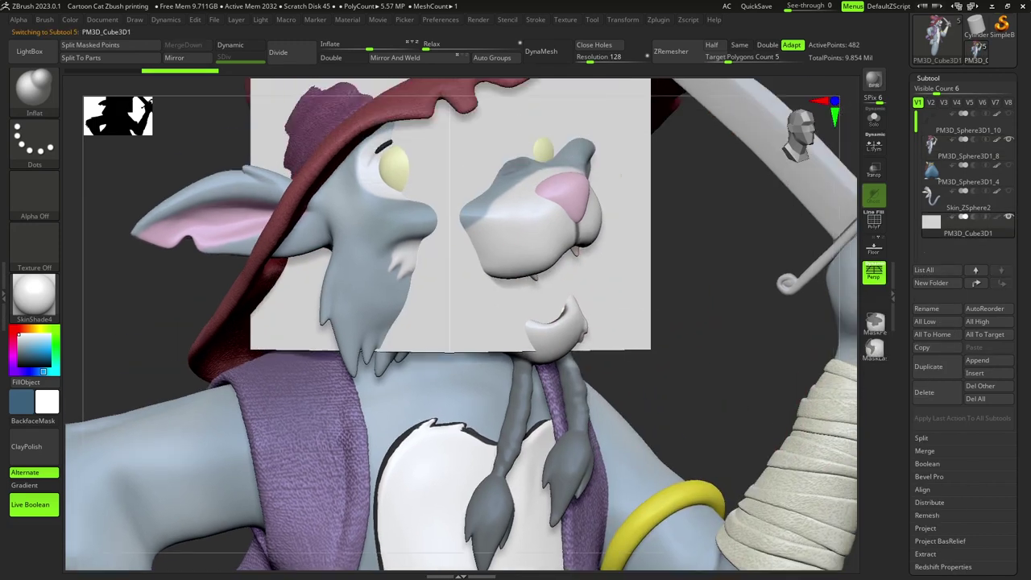
Flatten the cube into a thin slab at the neck and bend it along the collar line.
{"action": "key", "text": "w"}
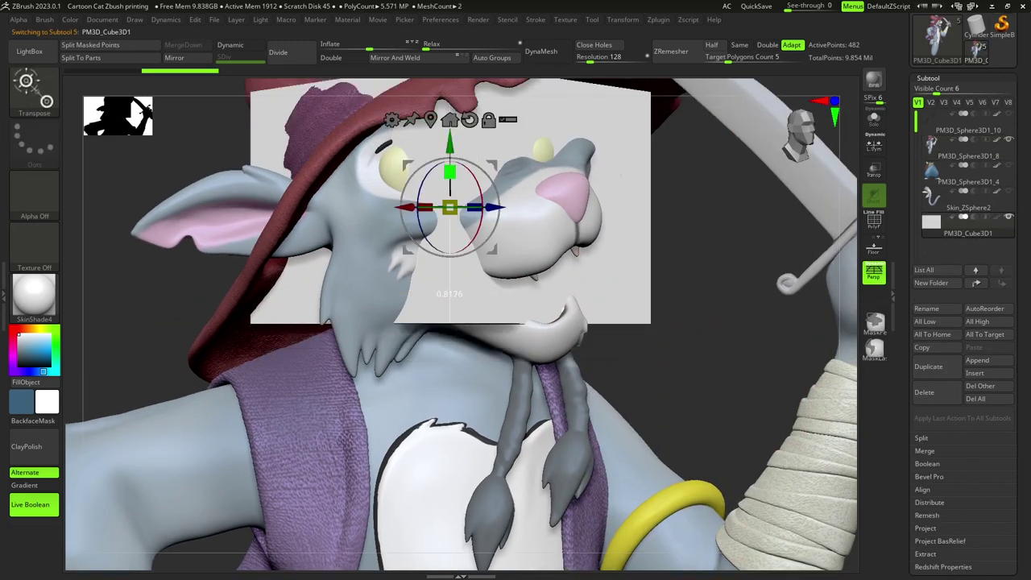
{"action": "left_click_drag", "start_coordinate": [449, 294], "coordinate": [450, 411]}
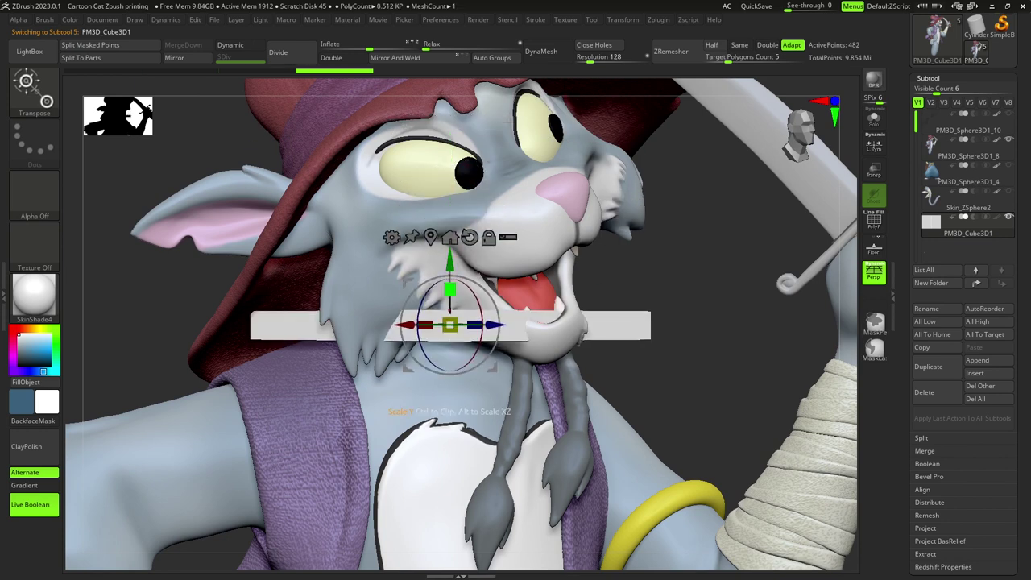
{"action": "left_click_drag", "start_coordinate": [516, 484], "coordinate": [387, 462]}
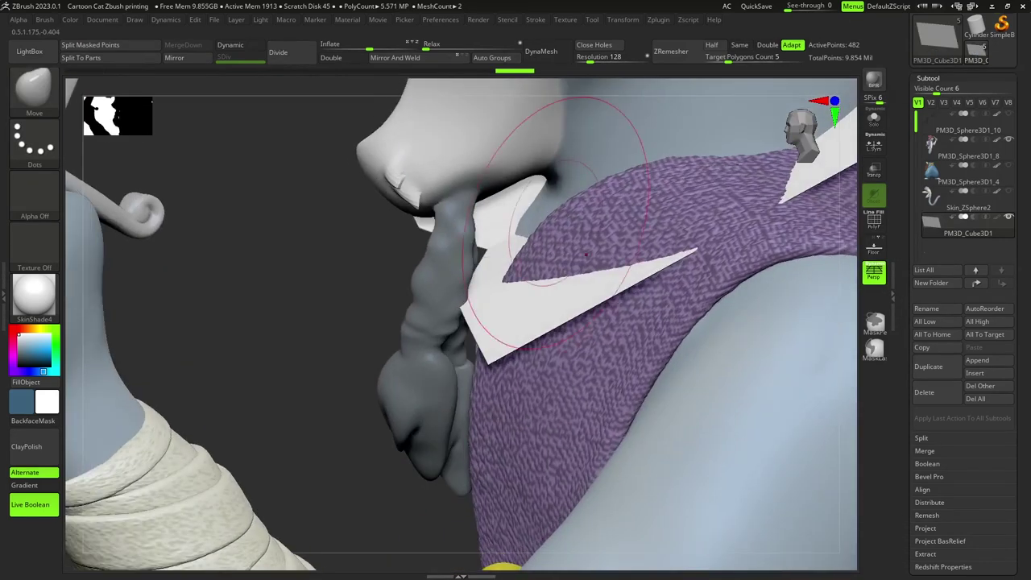
{"action": "left_click_drag", "start_coordinate": [564, 225], "coordinate": [575, 207]}
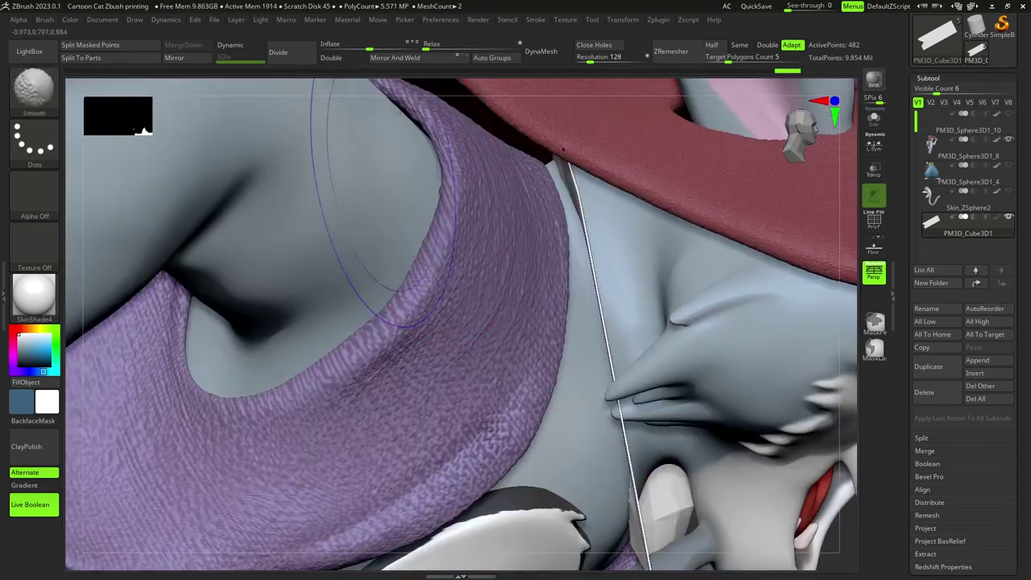
Divide the neck slab twice to SDiv 3 (7,938 points) and straighten its curve along the neck.
{"action": "key", "text": "shift+f"}
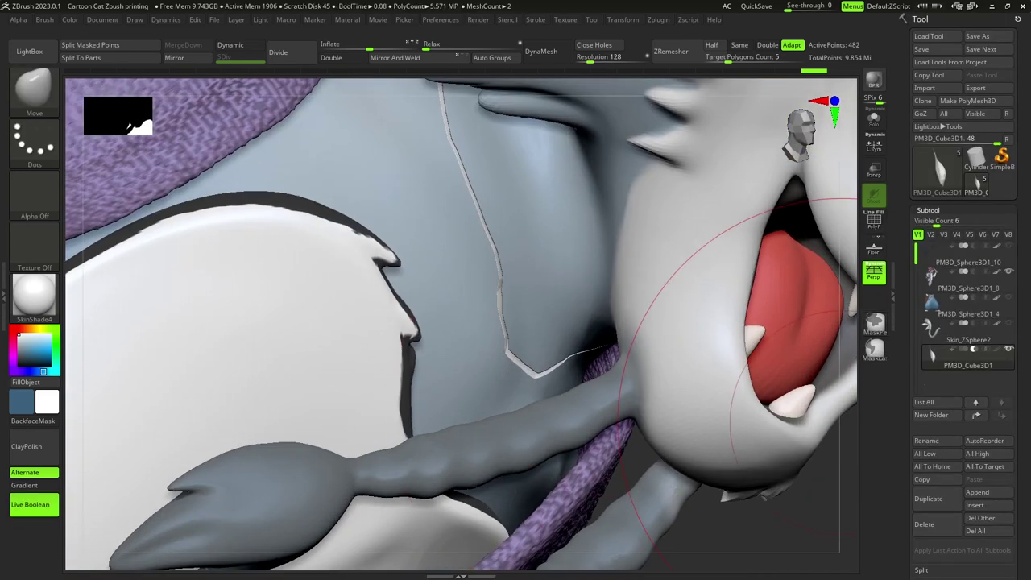
{"action": "scroll", "coordinate": [964, 306], "scroll_direction": "down", "scroll_amount": 10}
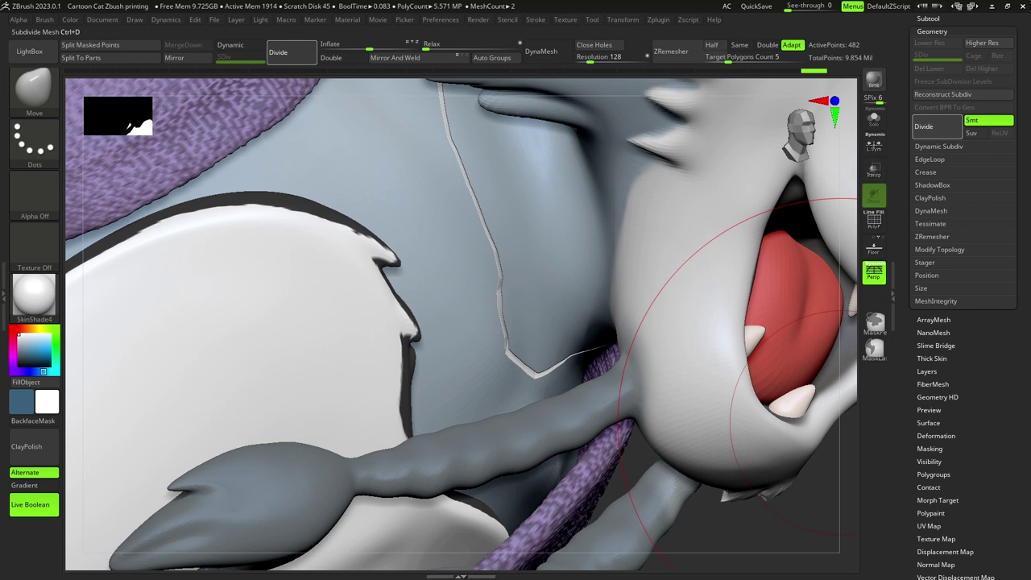
{"action": "left_click", "coordinate": [924, 126]}
{"action": "left_click", "coordinate": [924, 127]}
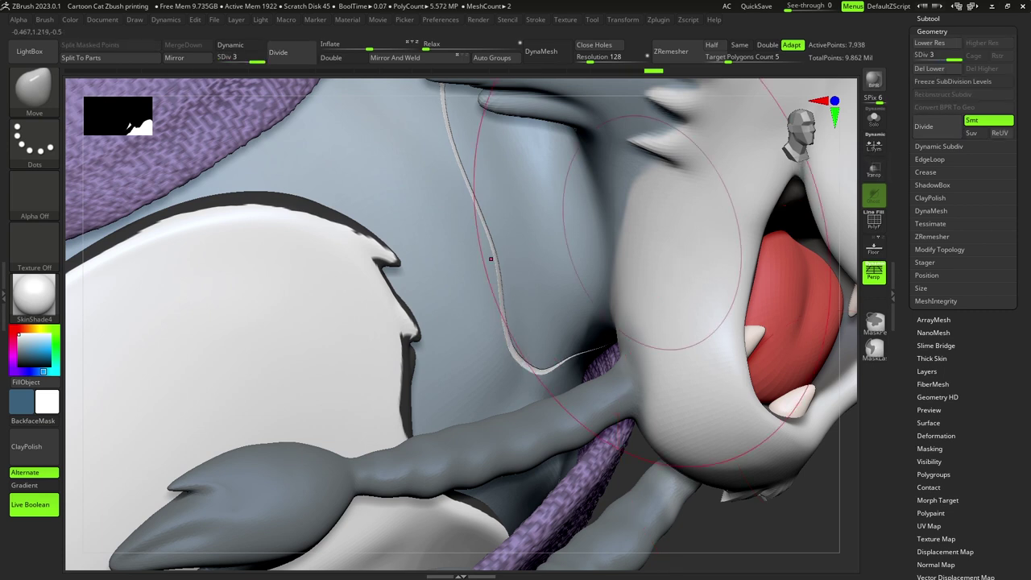
{"action": "mouse_move", "coordinate": [491, 259]}
{"action": "left_mouse_down"}
{"action": "mouse_move", "coordinate": [460, 180]}
{"action": "mouse_move", "coordinate": [467, 167]}
{"action": "left_mouse_up"}
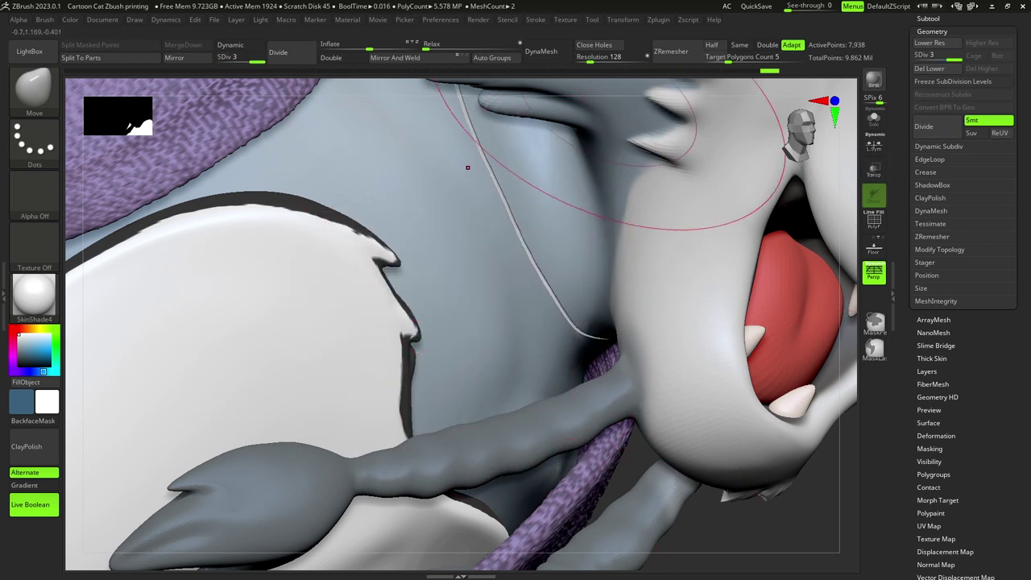
{"action": "mouse_move", "coordinate": [467, 167]}
{"action": "right_mouse_down"}
{"action": "mouse_move", "coordinate": [403, 234]}
{"action": "mouse_move", "coordinate": [435, 217]}
{"action": "mouse_move", "coordinate": [454, 226]}
{"action": "mouse_move", "coordinate": [491, 186]}
{"action": "right_mouse_up"}
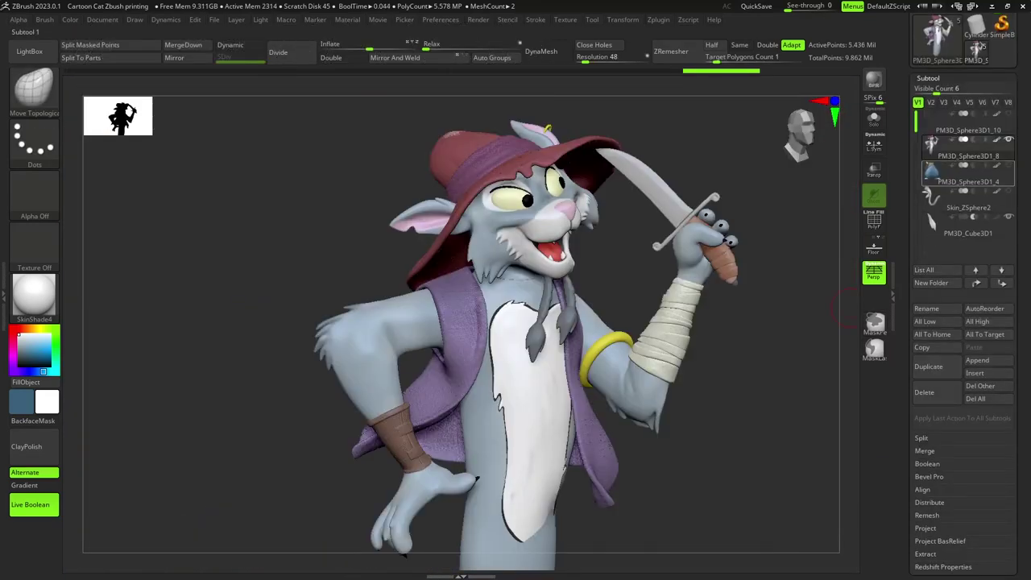
Merge the visible parts with Make Boolean Mesh and append UMesh_PM3D_Sphere3D1_9, showing its polygroups.
{"action": "scroll", "coordinate": [990, 226], "scroll_direction": "down", "scroll_amount": 4}
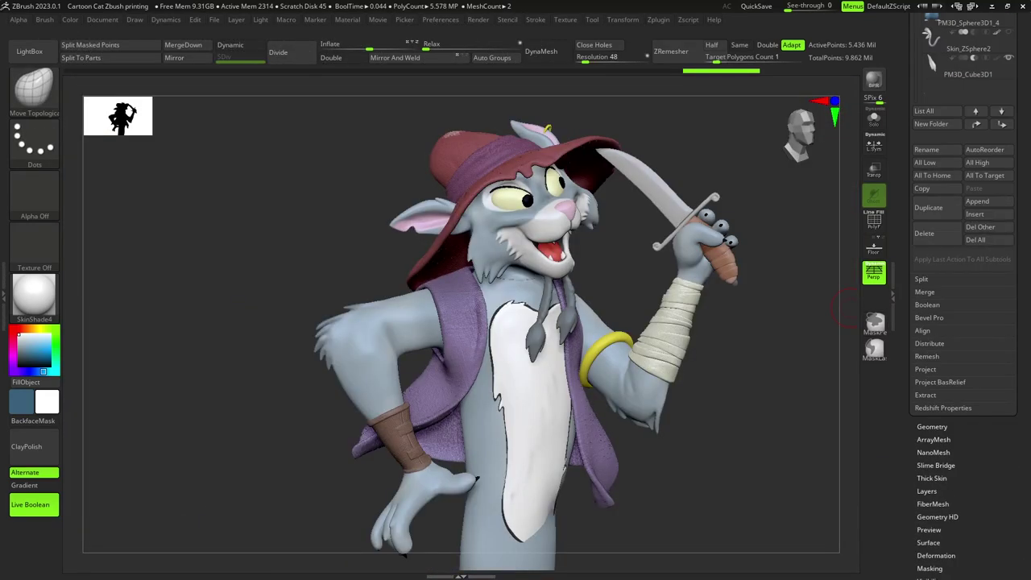
{"action": "left_click", "coordinate": [928, 305]}
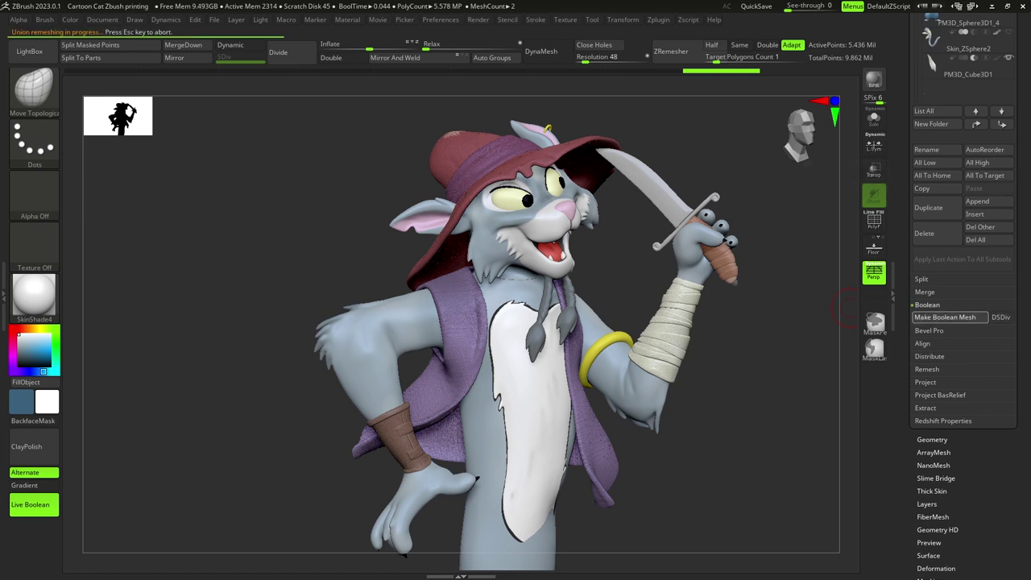
{"action": "left_click", "coordinate": [985, 201]}
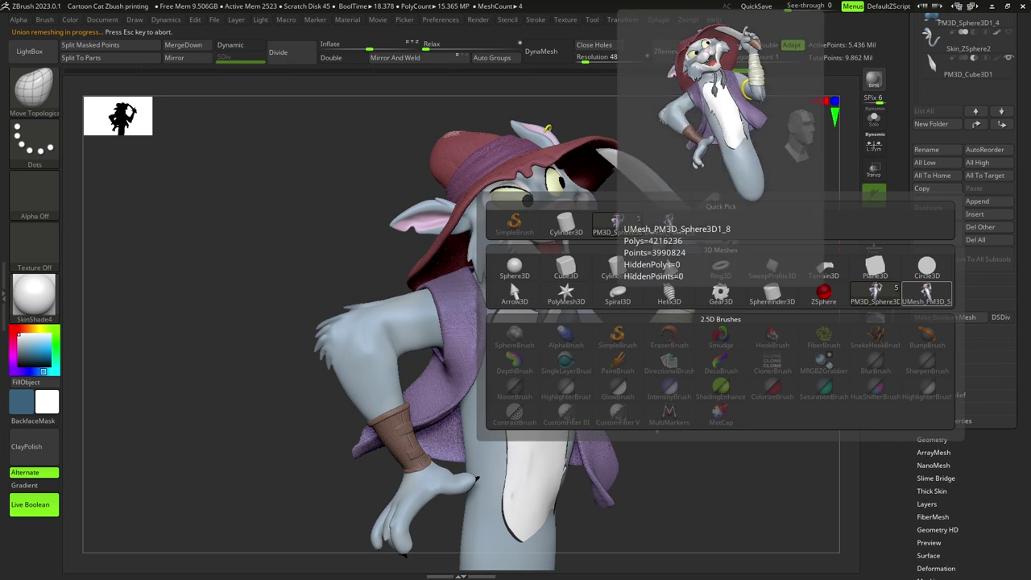
{"action": "left_click", "coordinate": [617, 224]}
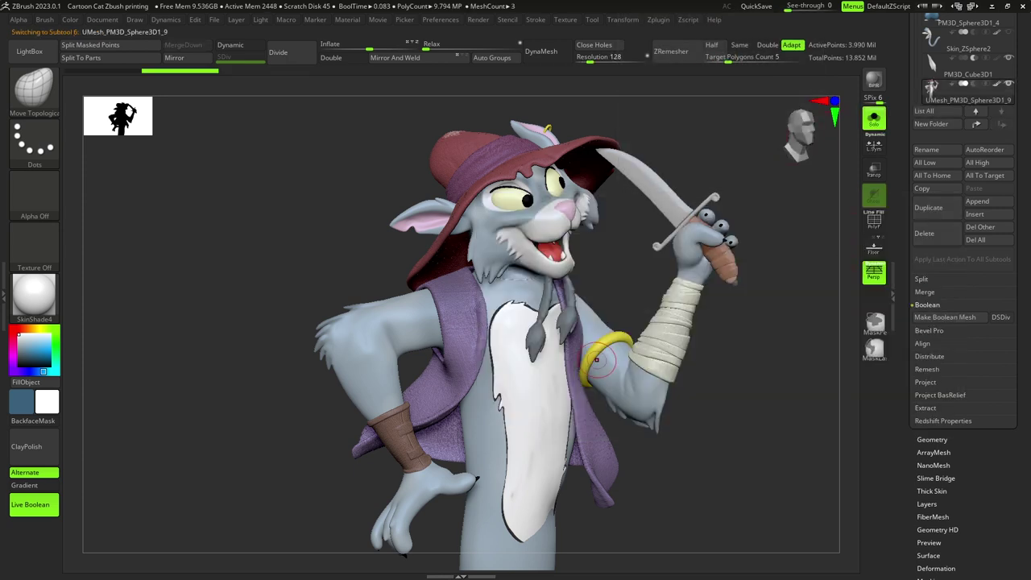
{"action": "key", "text": "shift+f"}
Split the union mesh into polygroups by connectivity and display the polygroup colours.
{"action": "right_click_drag", "start_coordinate": [490, 191], "coordinate": [806, 363]}
{"action": "key", "text": "shift+f"}
{"action": "scroll", "coordinate": [963, 282], "scroll_direction": "down", "scroll_amount": 5}
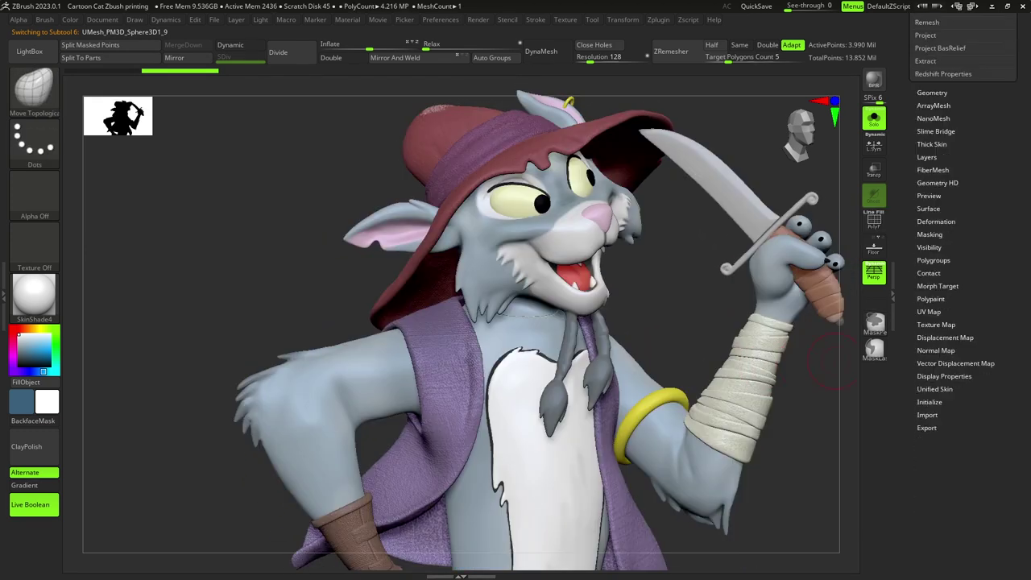
{"action": "left_click", "coordinate": [934, 261]}
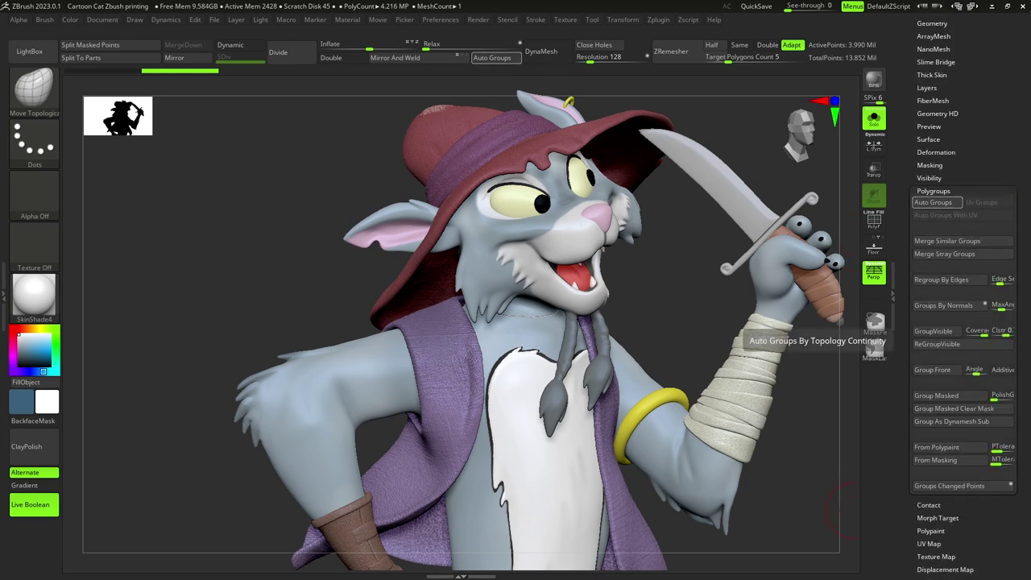
{"action": "left_click", "coordinate": [933, 202]}
{"action": "key", "text": "shift+f"}
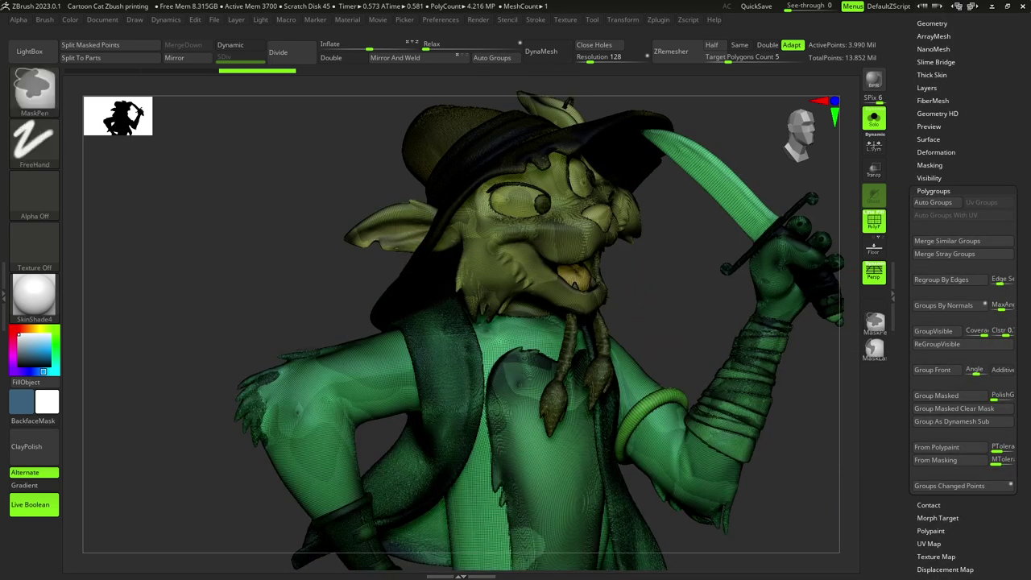
{"action": "key", "text": "f"}
Isolate the head polygroup and adjust its mask from a front view.
{"action": "left_click", "coordinate": [540, 262], "text": "ctrl+shift"}
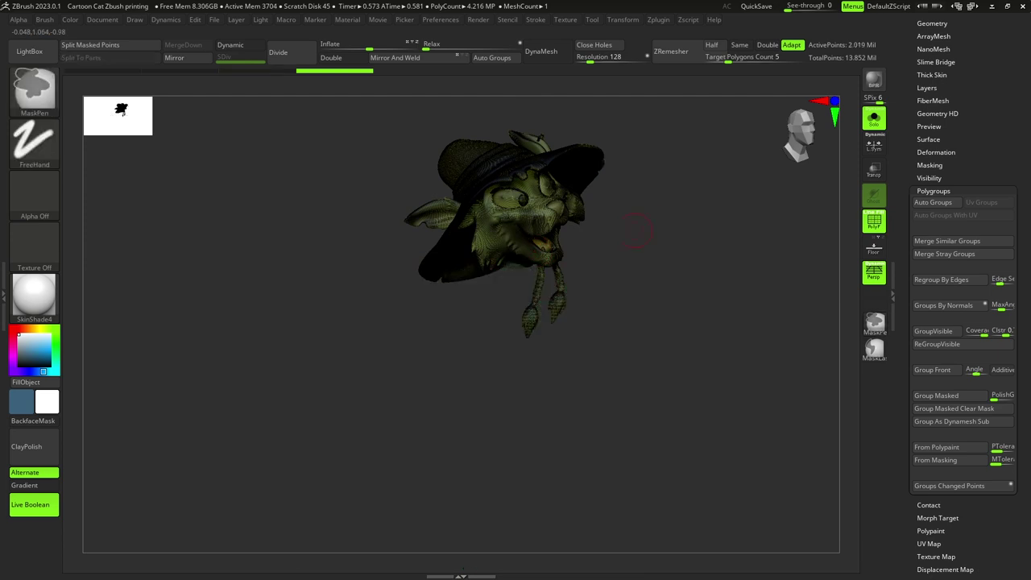
{"action": "mouse_move", "coordinate": [540, 263]}
{"action": "left_mouse_down"}
{"action": "mouse_move", "coordinate": [588, 346]}
{"action": "mouse_move", "coordinate": [612, 242]}
{"action": "left_mouse_up"}
{"action": "key", "text": "f"}
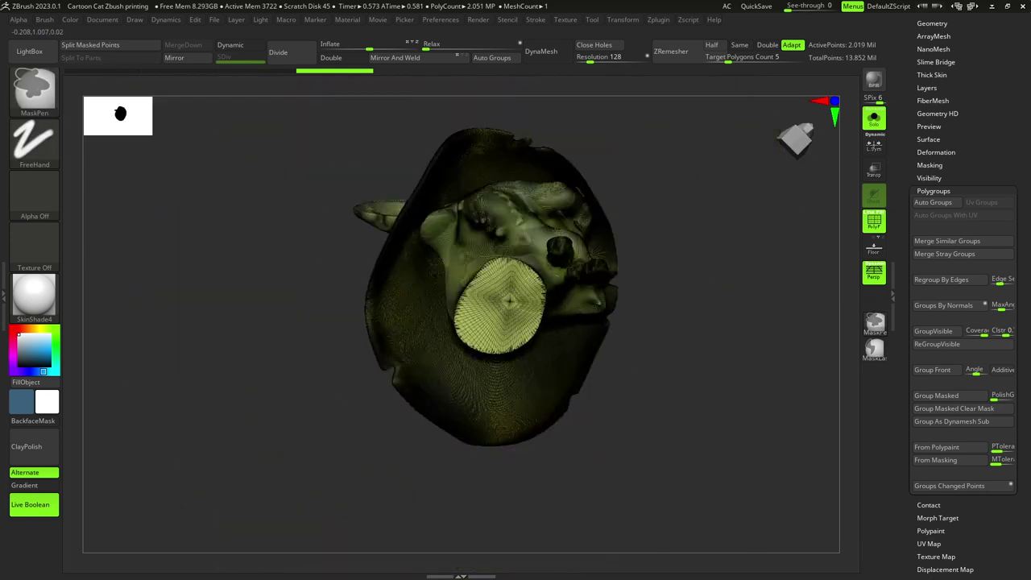
{"action": "left_click_drag", "start_coordinate": [790, 193], "coordinate": [790, 149]}
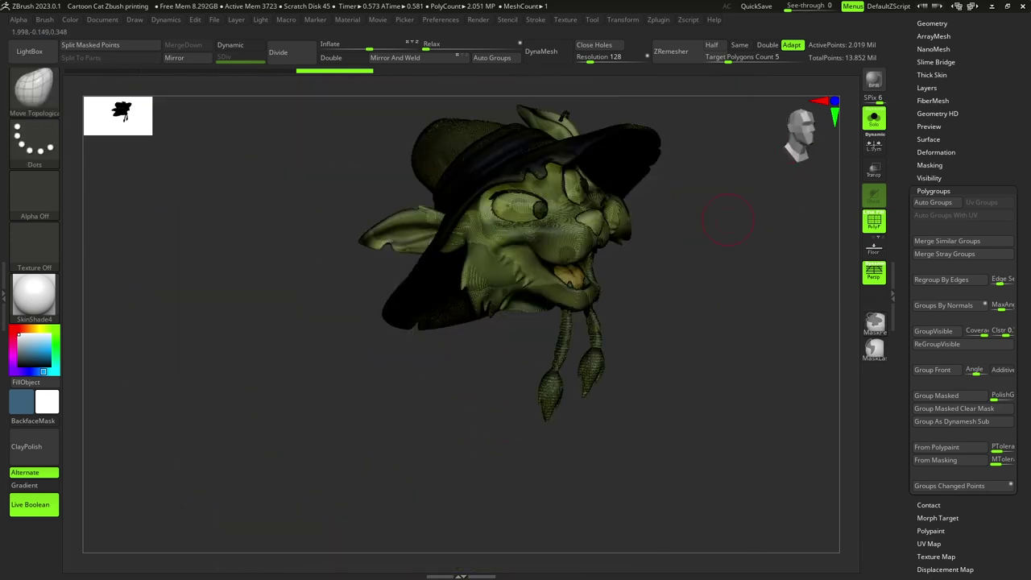
{"action": "key", "text": "ctrl"}
{"action": "left_click_drag", "start_coordinate": [728, 219], "coordinate": [710, 226], "text": "ctrl"}
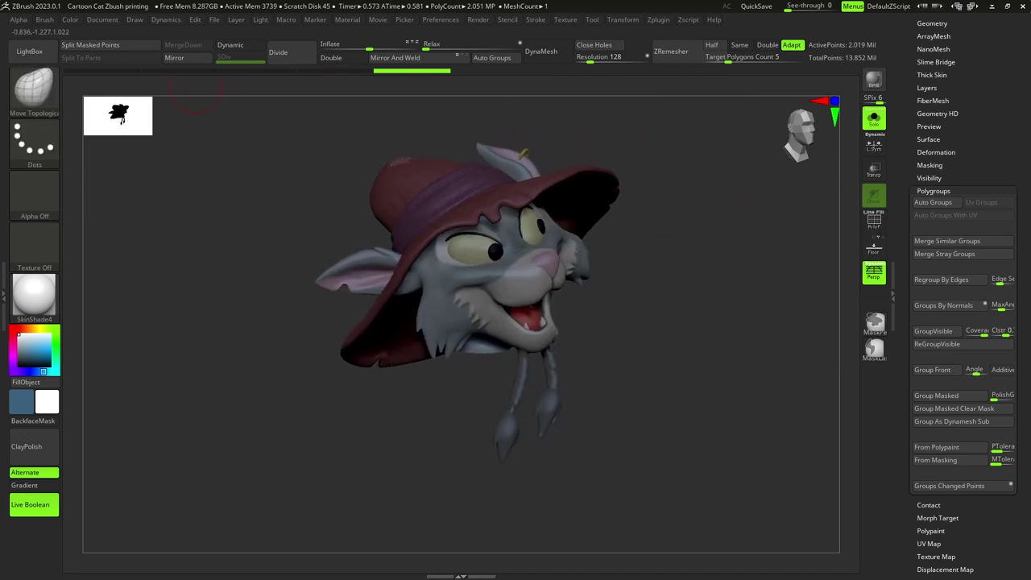
Attempt Split Masked Points, cancel it, and unhide the rest of the cat's body.
{"action": "left_click", "coordinate": [110, 44]}
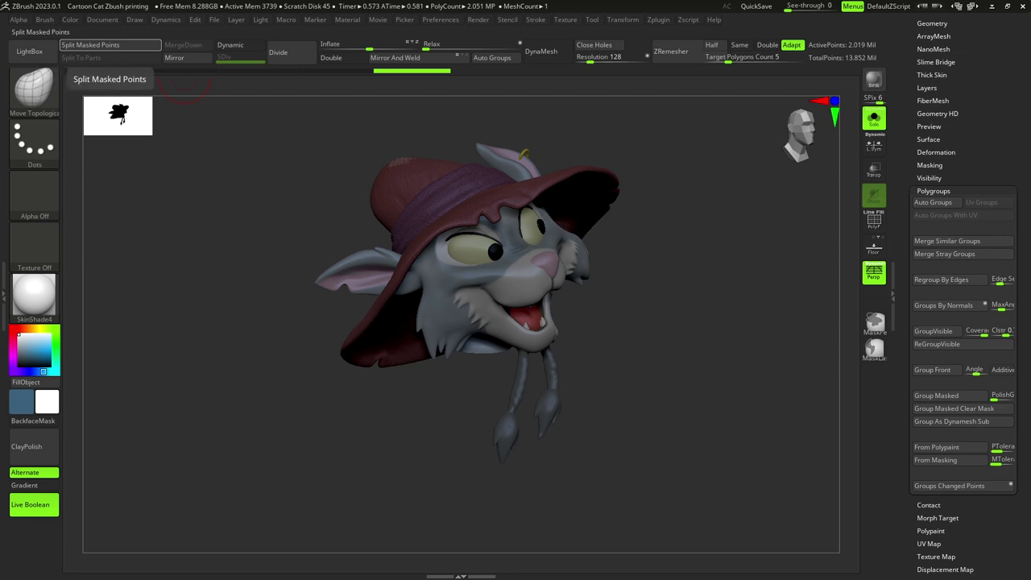
{"action": "scroll", "coordinate": [951, 294], "scroll_direction": "up", "scroll_amount": 3}
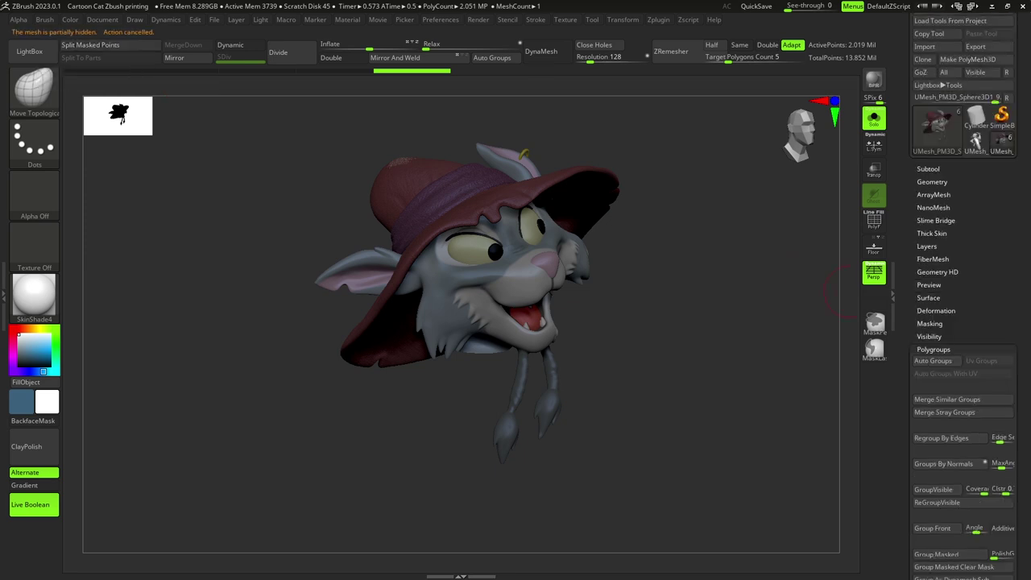
{"action": "left_click", "coordinate": [685, 244], "text": "ctrl+shift"}
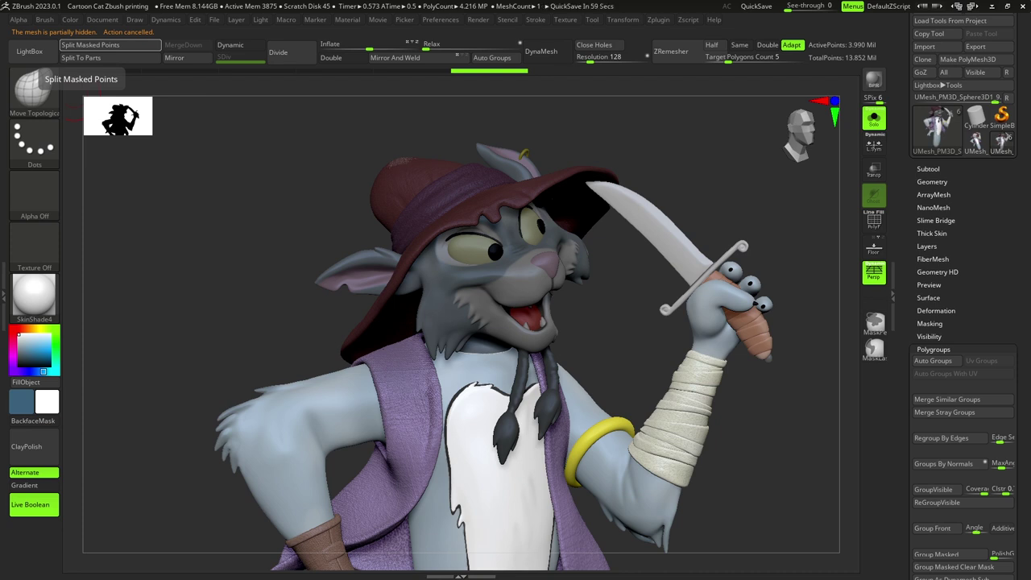
Split the masked head off as a separate subtool, then delete the PM3D_Cube3D1 subtool.
{"action": "left_click", "coordinate": [105, 45]}
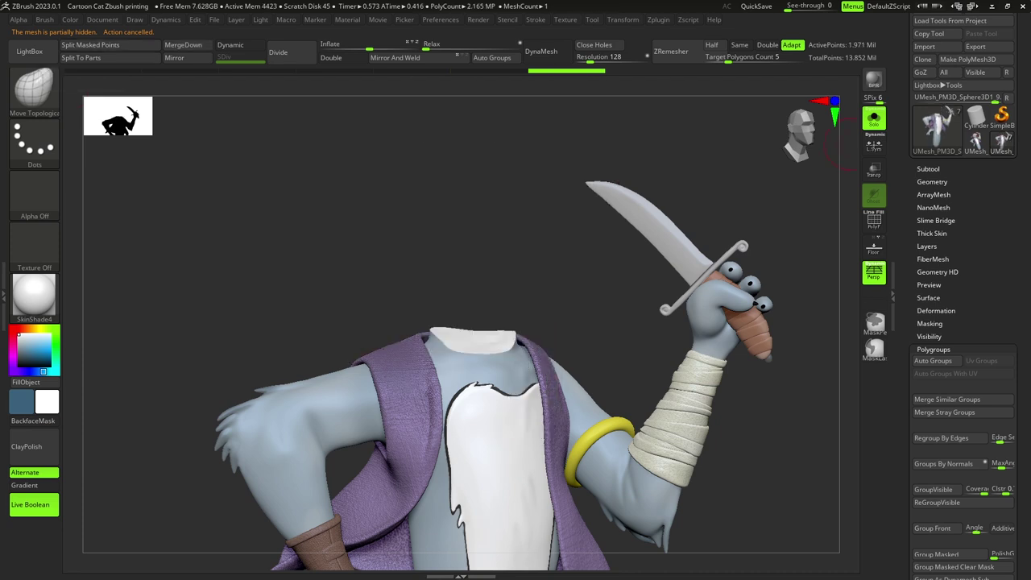
{"action": "left_click_drag", "start_coordinate": [612, 230], "coordinate": [645, 242]}
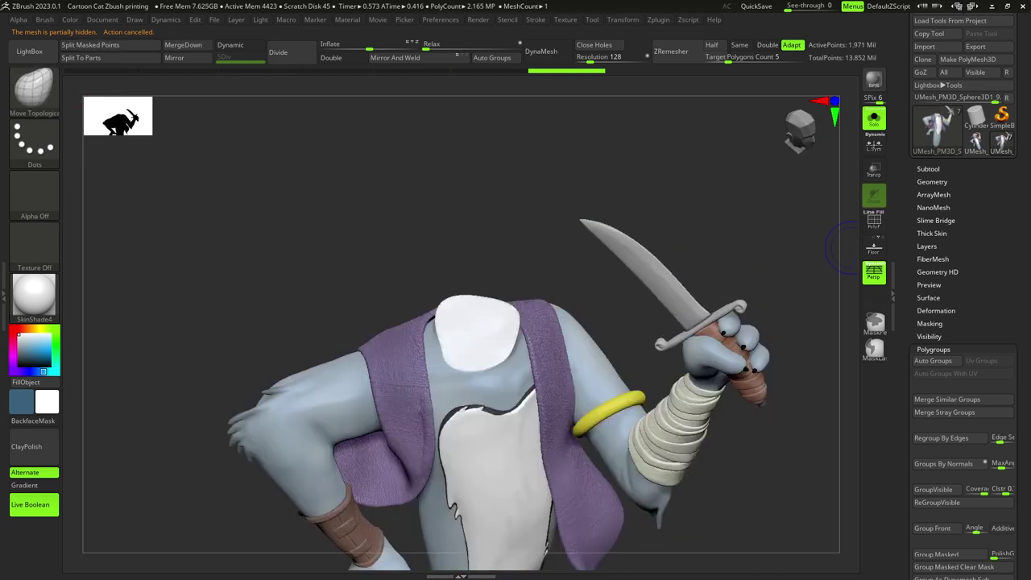
{"action": "left_click", "coordinate": [929, 169]}
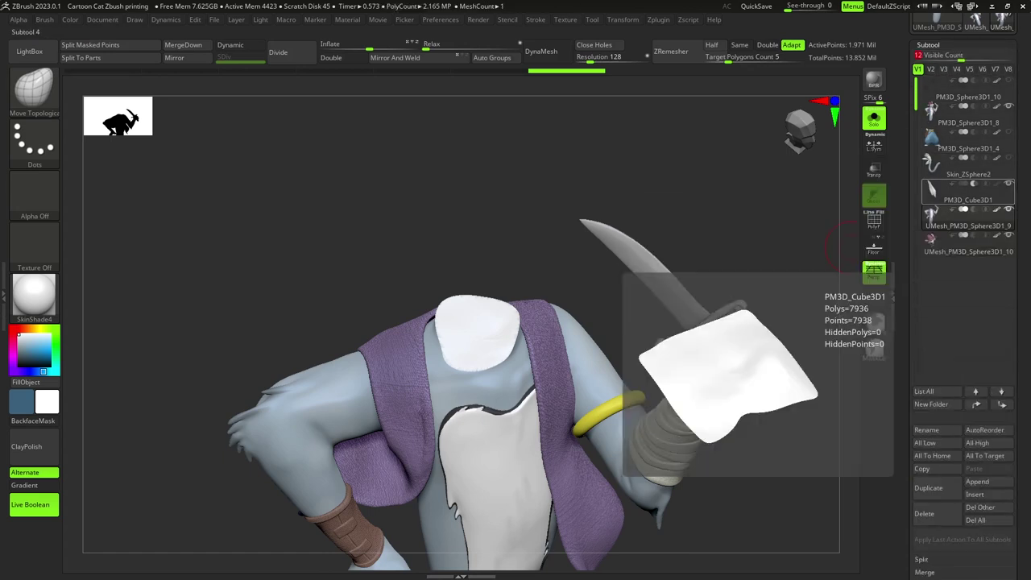
{"action": "left_click", "coordinate": [967, 195]}
{"action": "left_click", "coordinate": [935, 514]}
{"action": "left_click", "coordinate": [838, 535]}
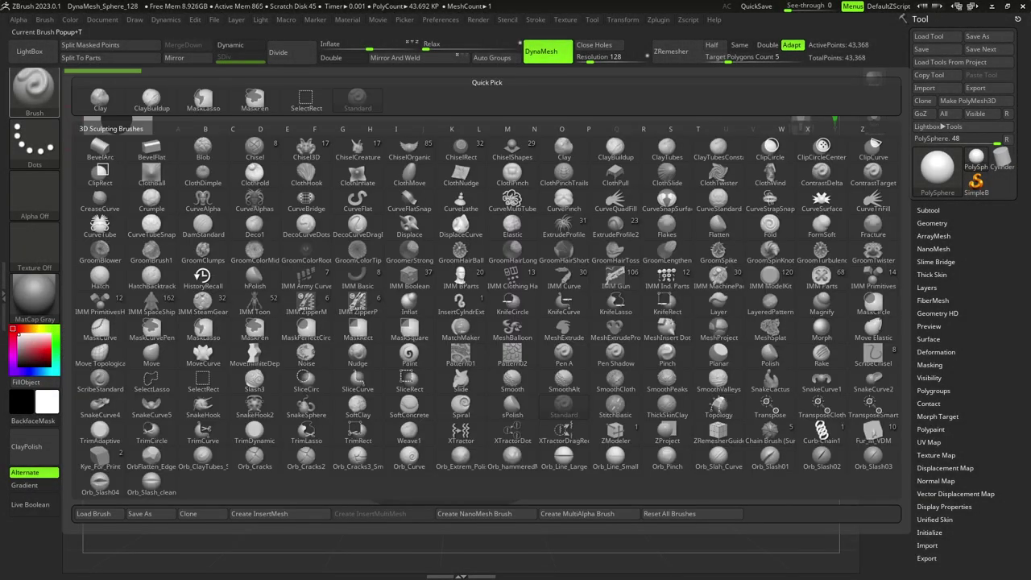
{"action": "key", "text": "b"}
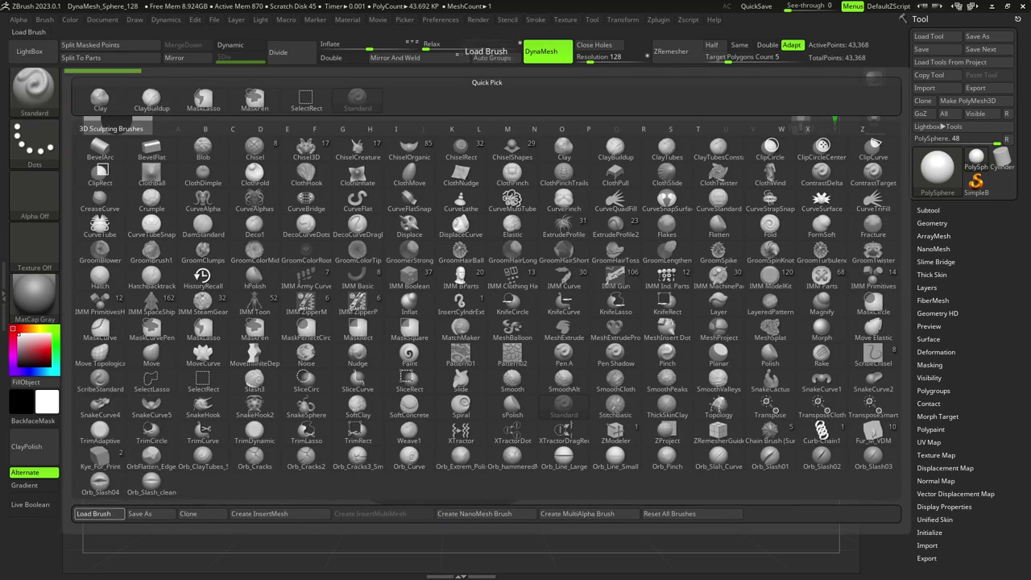
Load the Kye_For_Print.ZBP brush preset from the Brush palette.
{"action": "left_click", "coordinate": [93, 513]}
{"action": "left_click", "coordinate": [531, 165]}
{"action": "left_click_drag", "start_coordinate": [756, 248], "coordinate": [529, 160]}
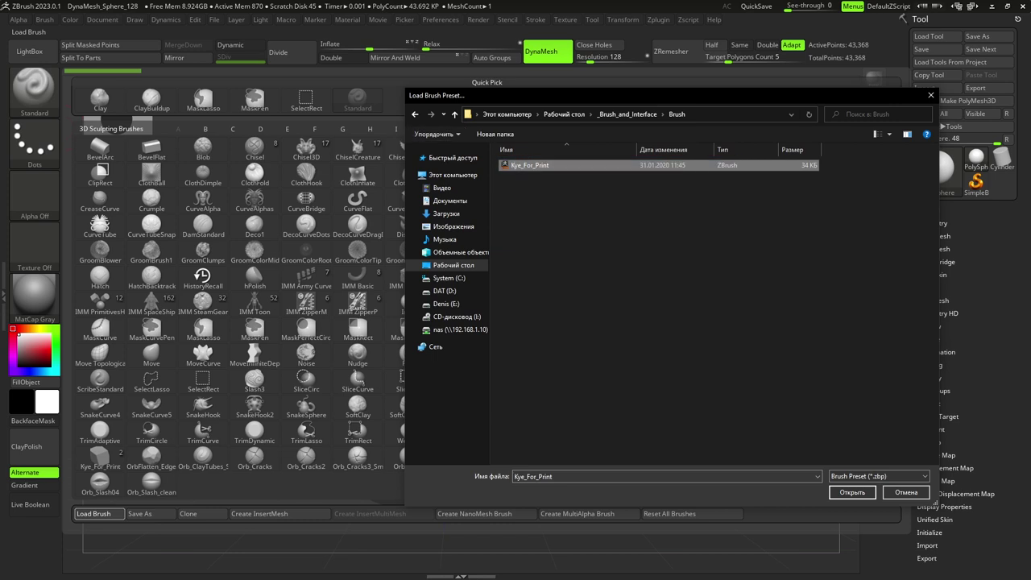
{"action": "double_click", "coordinate": [530, 166]}
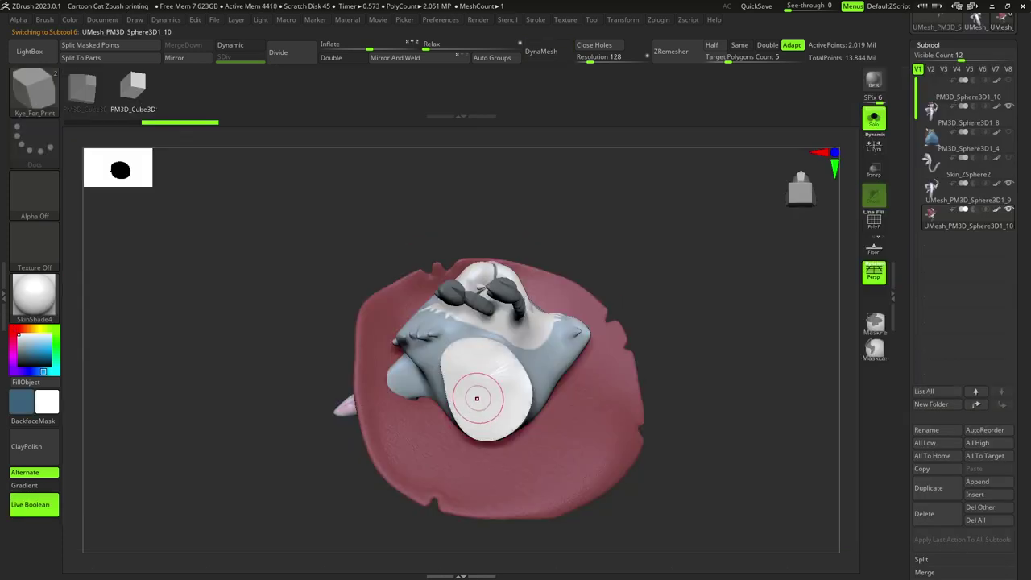
Insert a Kye_For_Print cube key on the neck cut and rotate it into alignment with the surface.
{"action": "right_click_drag", "start_coordinate": [576, 483], "coordinate": [576, 423], "text": "ctrl"}
{"action": "left_click_drag", "start_coordinate": [525, 380], "coordinate": [528, 451]}
{"action": "key", "text": "w"}
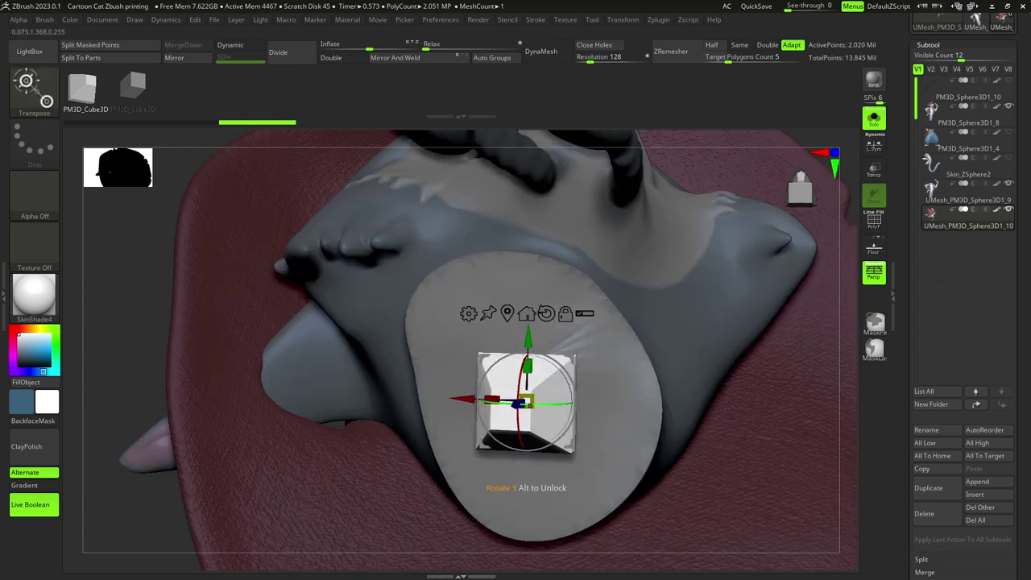
{"action": "left_click_drag", "start_coordinate": [568, 403], "coordinate": [556, 407]}
{"action": "right_click_drag", "start_coordinate": [556, 408], "coordinate": [613, 379]}
{"action": "left_click_drag", "start_coordinate": [492, 399], "coordinate": [484, 403]}
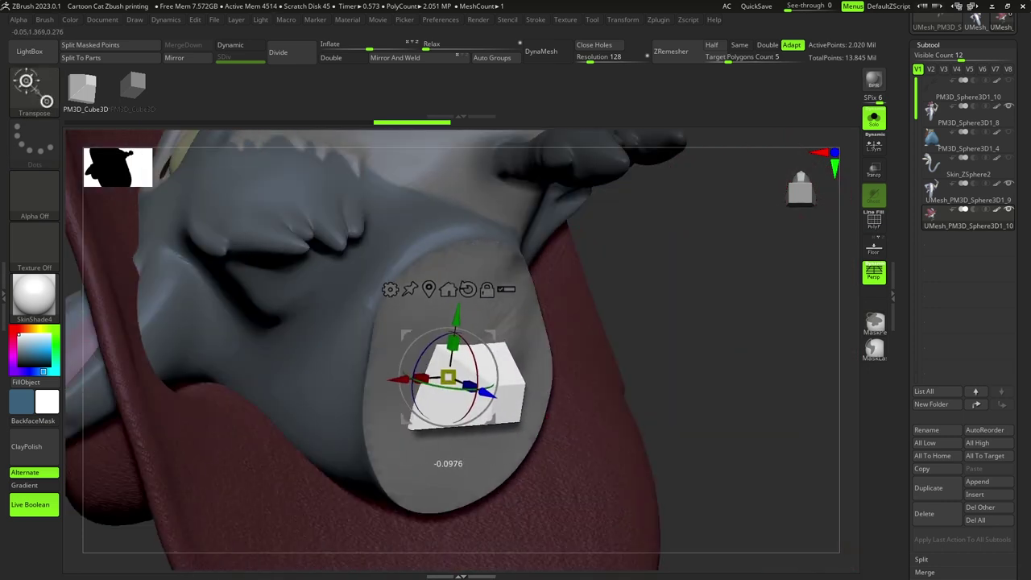
{"action": "key", "text": "q"}
{"action": "mouse_move", "coordinate": [680, 369]}
{"action": "right_mouse_down"}
{"action": "mouse_move", "coordinate": [322, 355]}
{"action": "mouse_move", "coordinate": [176, 337]}
{"action": "mouse_move", "coordinate": [363, 298]}
{"action": "mouse_move", "coordinate": [560, 226]}
{"action": "mouse_move", "coordinate": [550, 311]}
{"action": "mouse_move", "coordinate": [580, 316]}
{"action": "mouse_move", "coordinate": [617, 288]}
{"action": "right_mouse_up"}
{"action": "key", "text": "shift+f"}
{"action": "key", "text": "shift+f"}
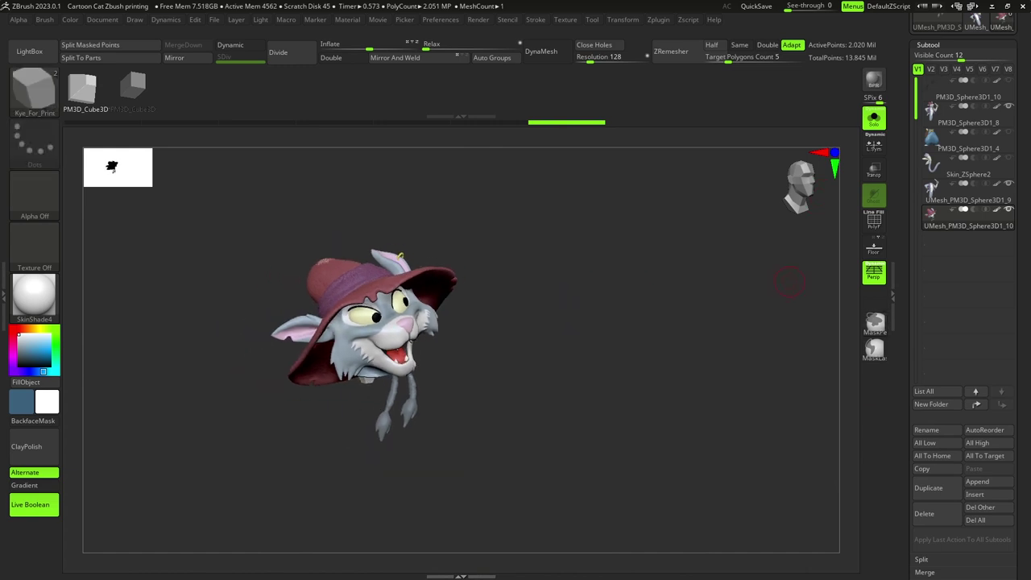
Duplicate the head subtool, rename the copy 'fat', and move it up one slot.
{"action": "left_click", "coordinate": [929, 488]}
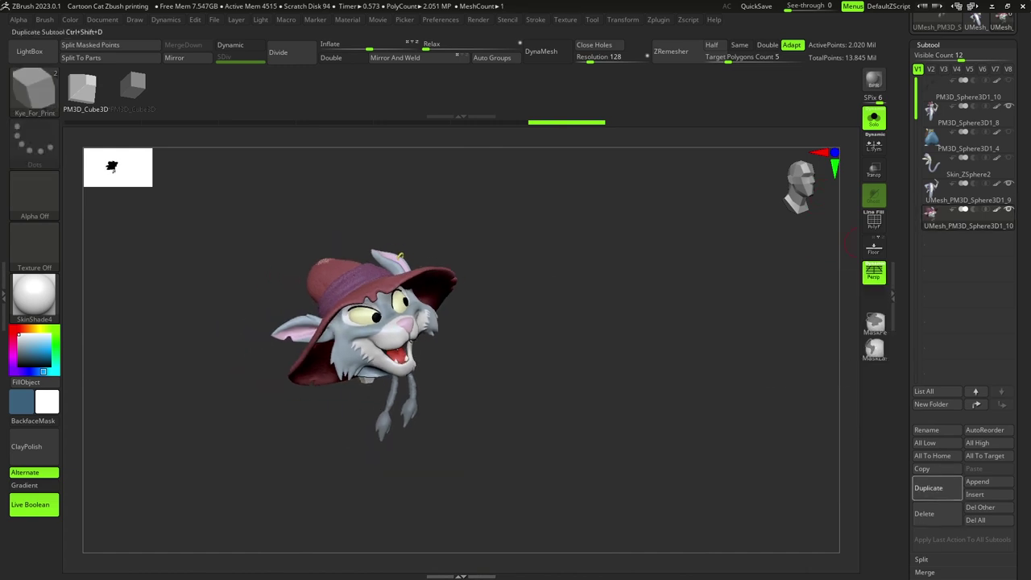
{"action": "left_click", "coordinate": [928, 430]}
{"action": "type", "text": "афе"}
{"action": "key", "text": "Return"}
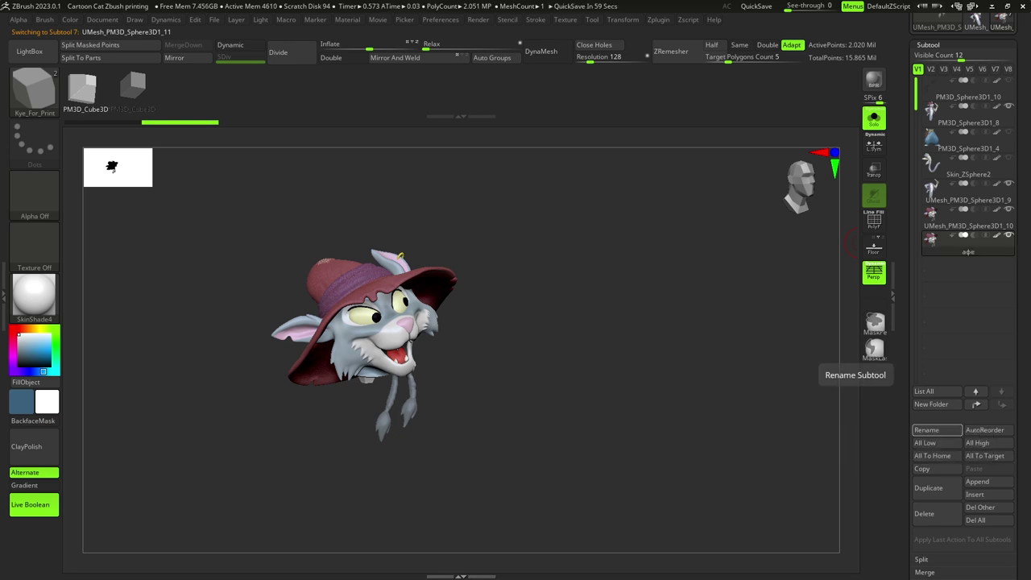
{"action": "left_click", "coordinate": [934, 429]}
{"action": "type", "text": "fat"}
{"action": "key", "text": "Return"}
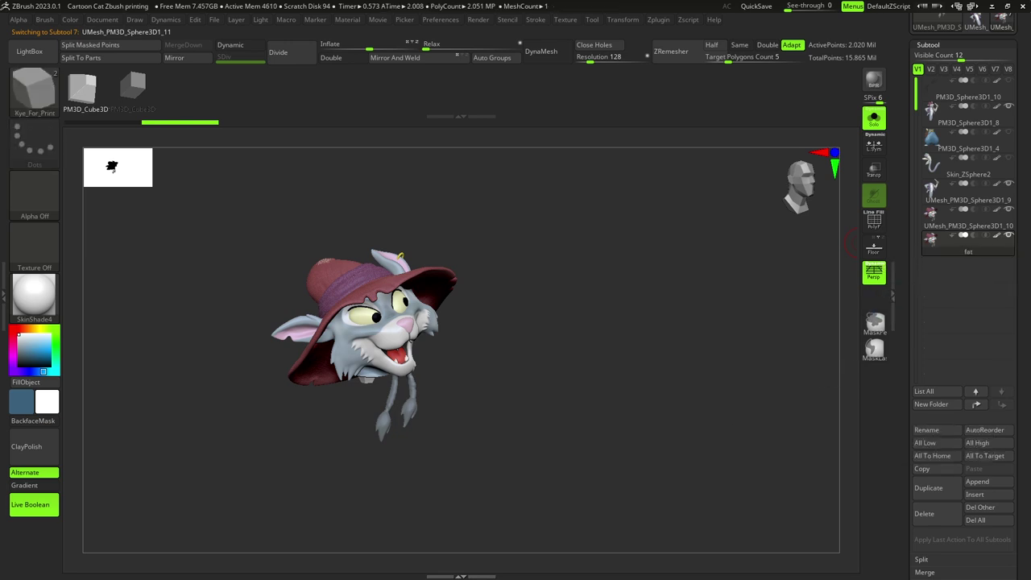
{"action": "left_click", "coordinate": [975, 404]}
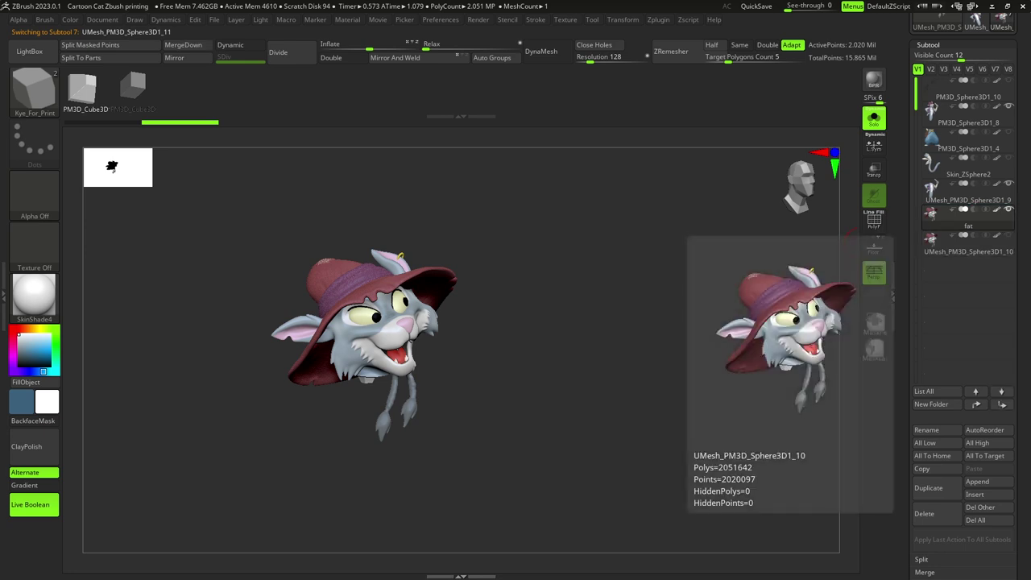
{"action": "key", "text": "shift+d"}
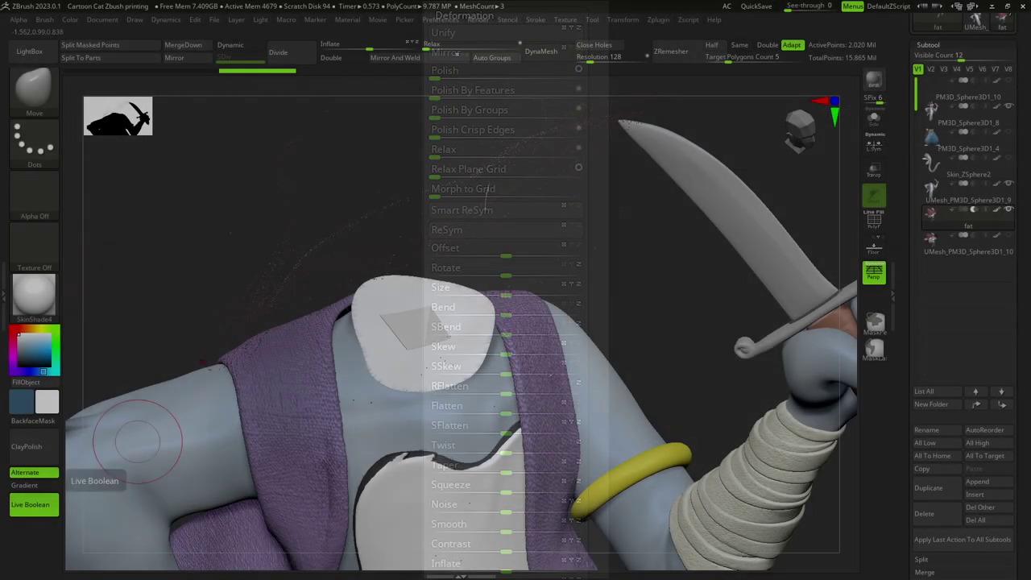
Zoom in on the white chest patch, undoing an accidental unhide of all geometry.
{"action": "left_click_drag", "start_coordinate": [137, 439], "coordinate": [408, 216]}
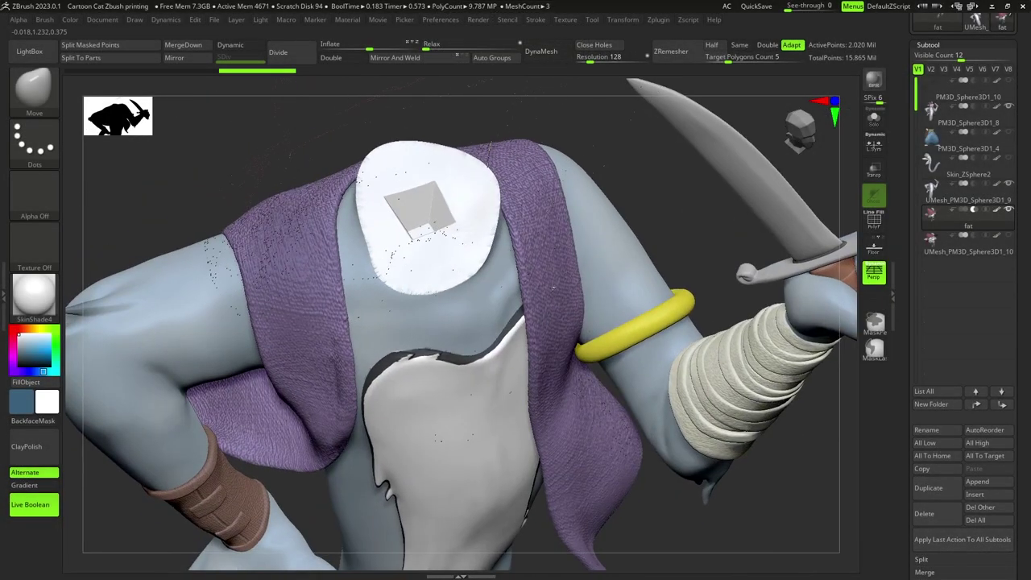
{"action": "mouse_move", "coordinate": [409, 231]}
{"action": "right_mouse_down", "text": "alt"}
{"action": "mouse_move", "coordinate": [415, 258]}
{"action": "mouse_move", "coordinate": [755, 368]}
{"action": "right_mouse_up", "text": "alt"}
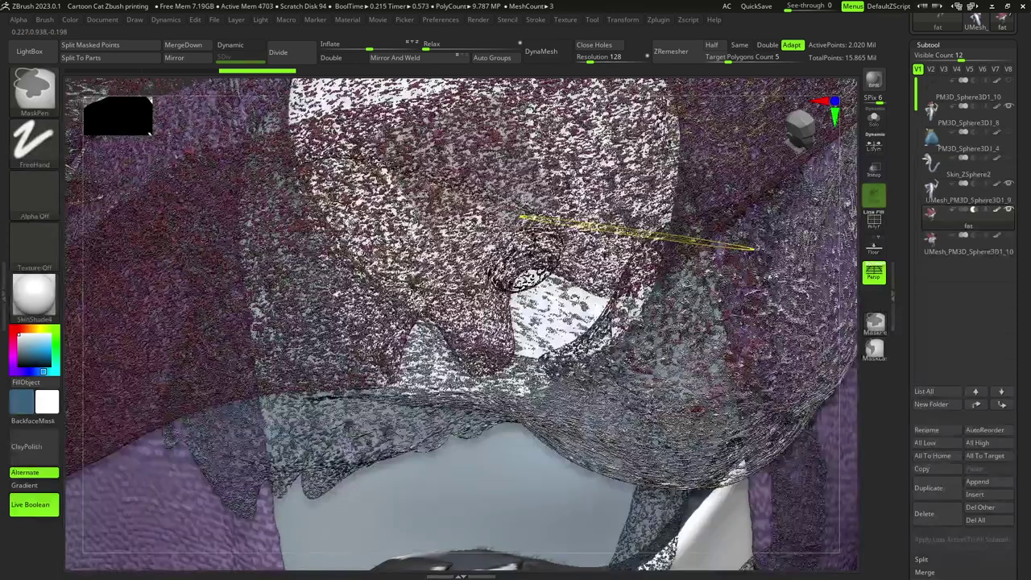
{"action": "left_click", "coordinate": [755, 368], "text": "ctrl+shift"}
{"action": "key", "text": "ctrl+z"}
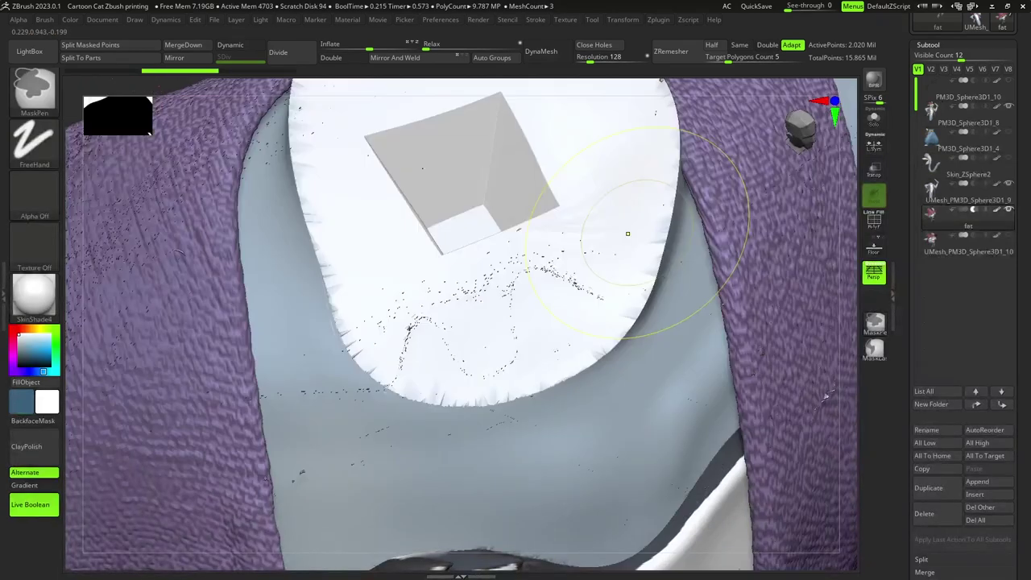
{"action": "key", "text": "ctrl+z"}
{"action": "key", "text": "ctrl+z"}
Reorder the subtool list so fat sits directly below UMesh_PM3D_Sphere3D1_9.
{"action": "mouse_move", "coordinate": [628, 234]}
{"action": "right_mouse_down"}
{"action": "mouse_move", "coordinate": [593, 234]}
{"action": "mouse_move", "coordinate": [573, 207]}
{"action": "mouse_move", "coordinate": [686, 180]}
{"action": "mouse_move", "coordinate": [685, 193]}
{"action": "right_mouse_up"}
{"action": "right_click_drag", "start_coordinate": [504, 191], "coordinate": [498, 161]}
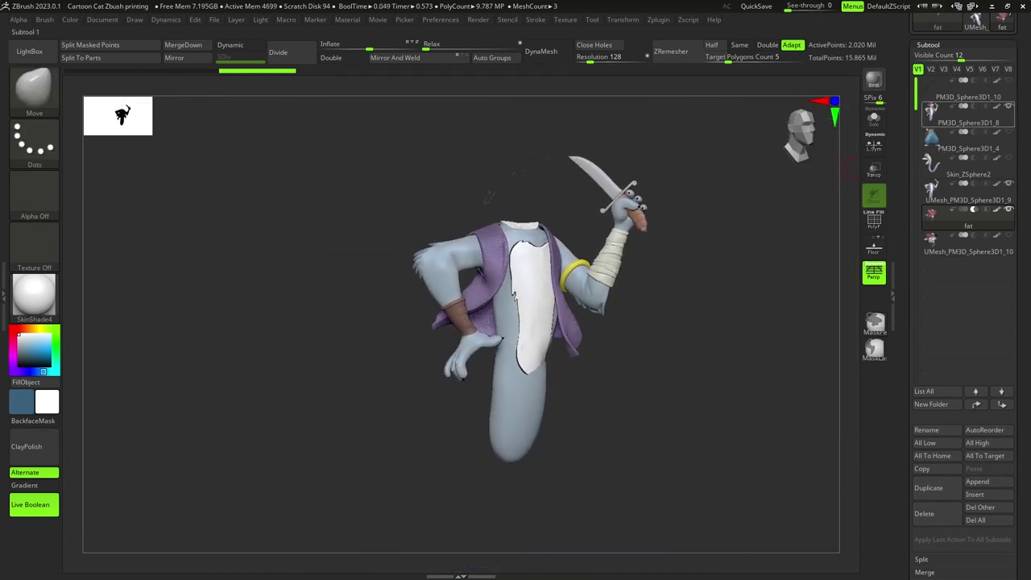
{"action": "mouse_move", "coordinate": [564, 266]}
{"action": "right_mouse_down"}
{"action": "mouse_move", "coordinate": [580, 234]}
{"action": "mouse_move", "coordinate": [542, 256]}
{"action": "mouse_move", "coordinate": [510, 314]}
{"action": "right_mouse_up"}
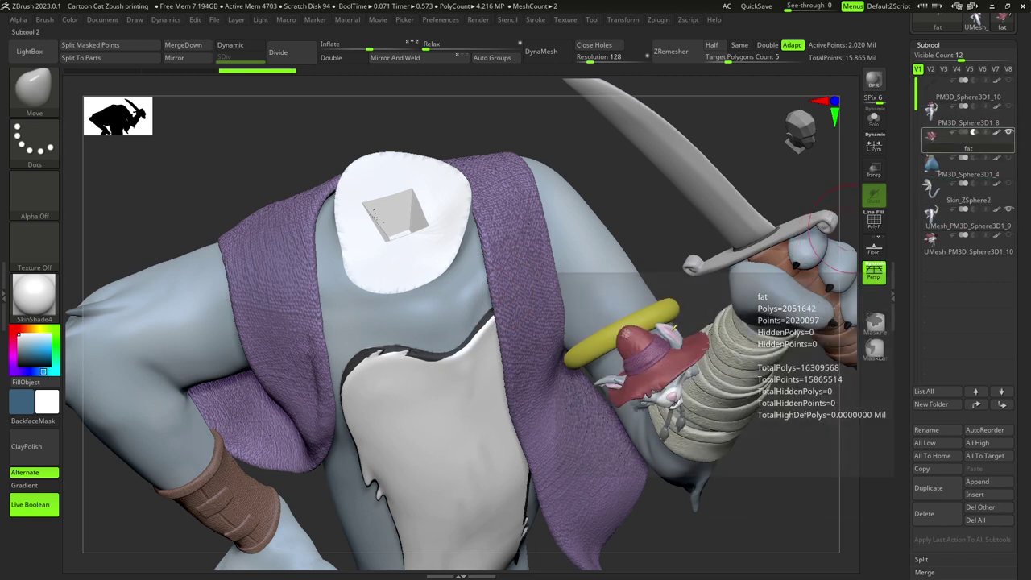
{"action": "left_click", "coordinate": [967, 217]}
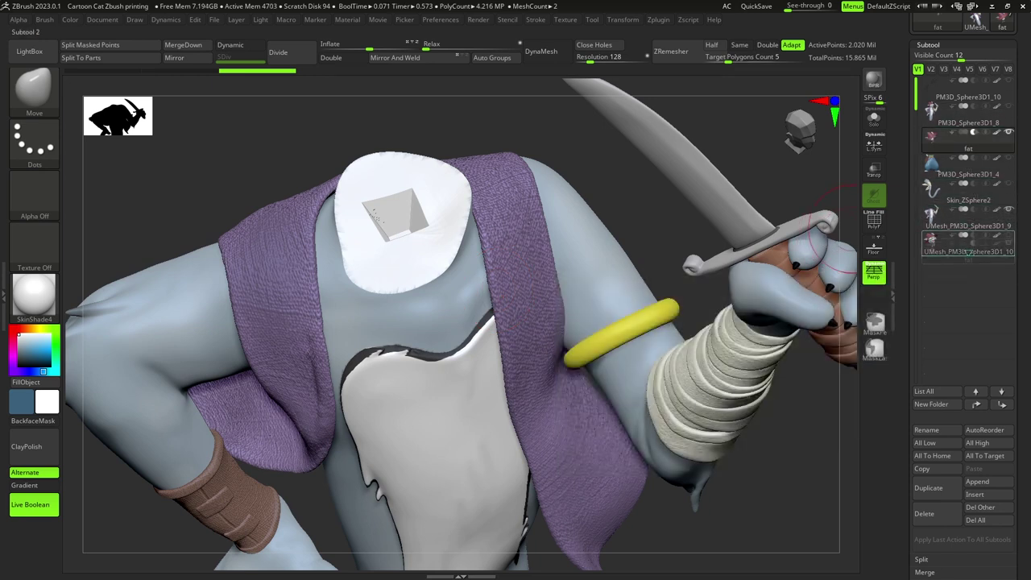
{"action": "left_click_drag", "start_coordinate": [967, 137], "coordinate": [967, 241]}
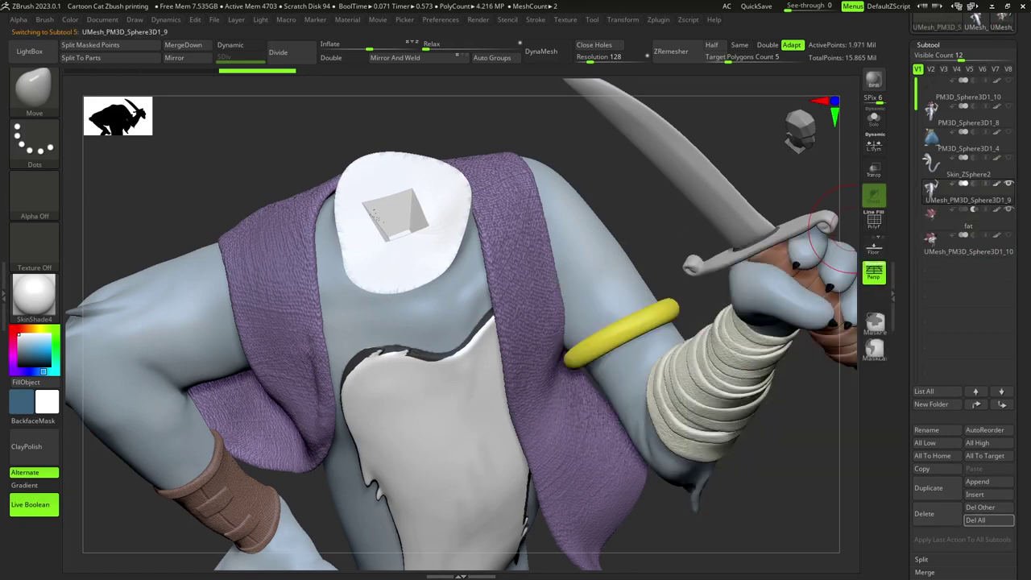
Delete the leftover subtool from the Subtool palette.
{"action": "scroll", "coordinate": [967, 322], "scroll_direction": "down", "scroll_amount": 1}
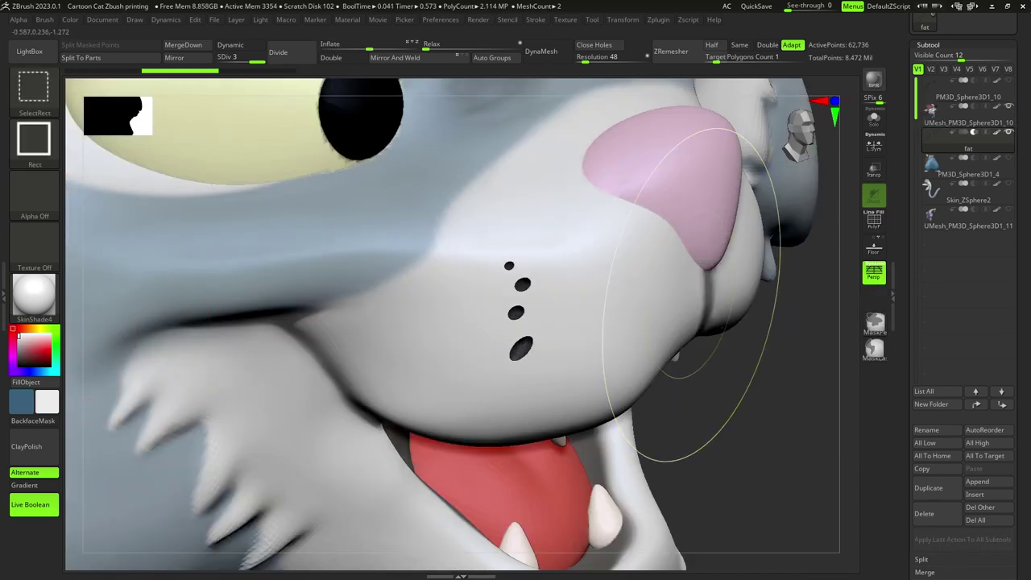
{"action": "scroll", "coordinate": [963, 290], "scroll_direction": "down", "scroll_amount": 1}
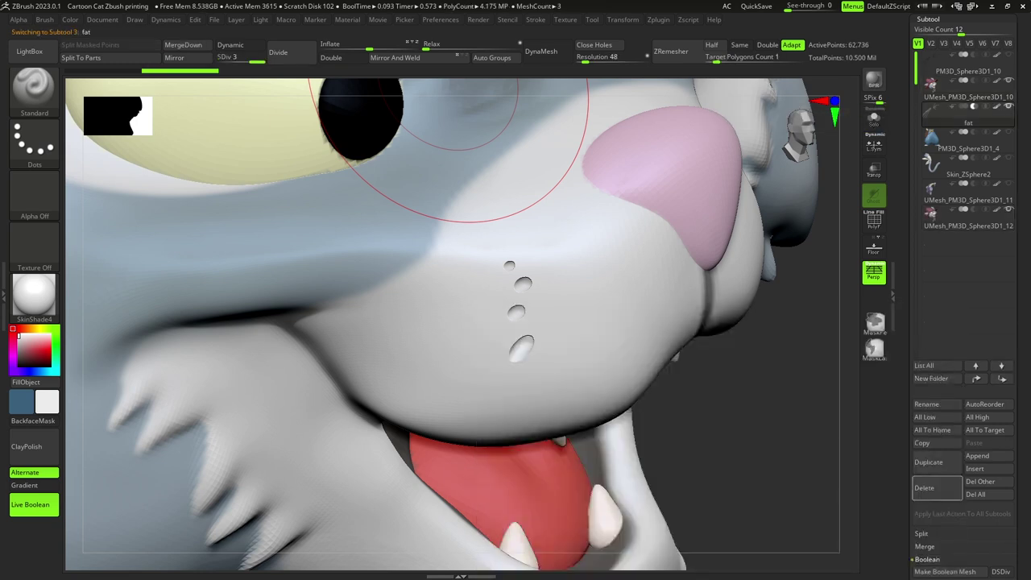
{"action": "left_click", "coordinate": [924, 488]}
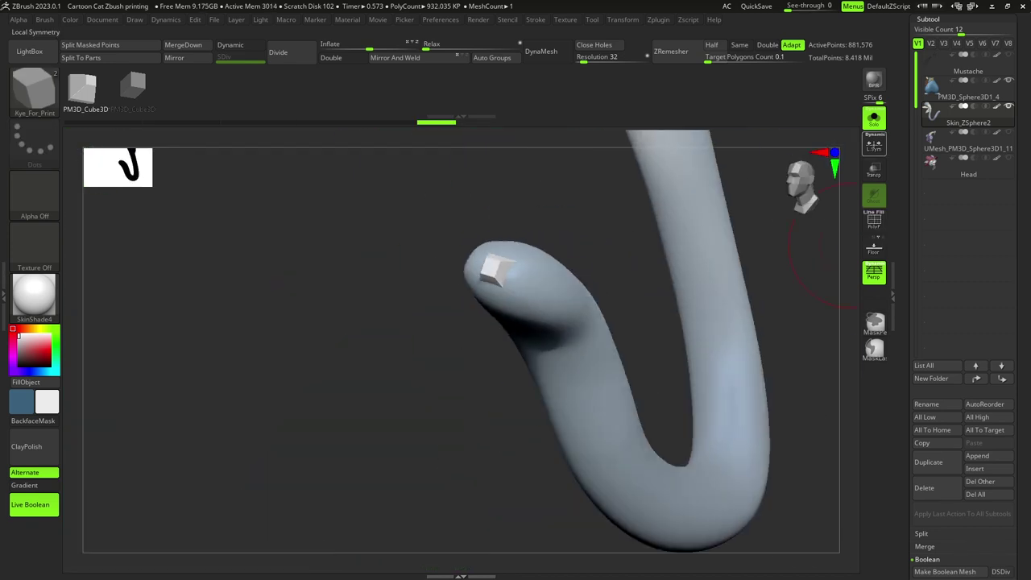
Rename the tail subtool to 'tail'.
{"action": "left_click", "coordinate": [937, 404]}
{"action": "type", "text": "tail"}
{"action": "key", "text": "Return"}
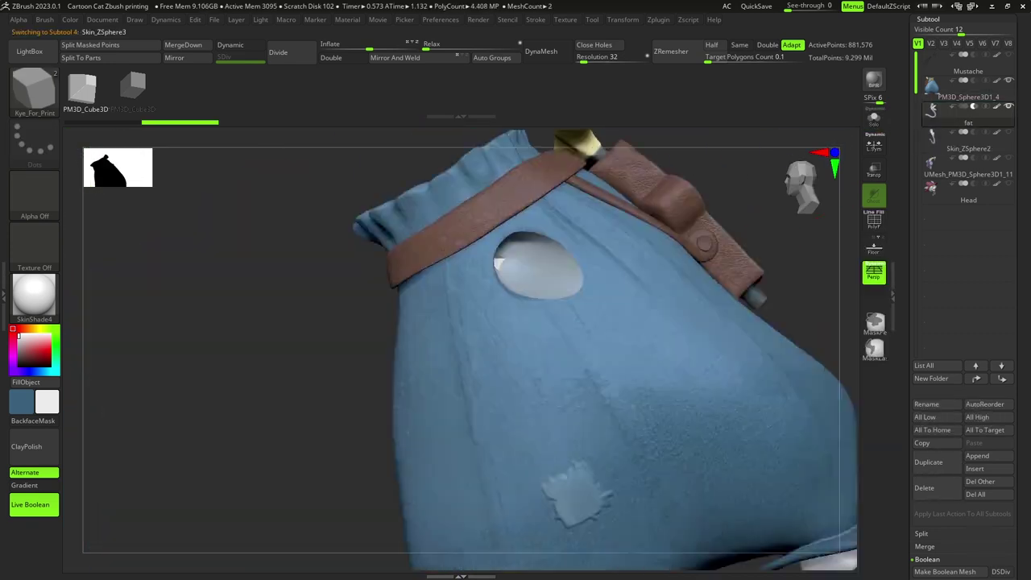
Select the PM3D_Sphere3D1_4 pants subtool and pick a mesh to append.
{"action": "key", "text": "Up"}
{"action": "scroll", "coordinate": [939, 484], "scroll_direction": "down", "scroll_amount": 3}
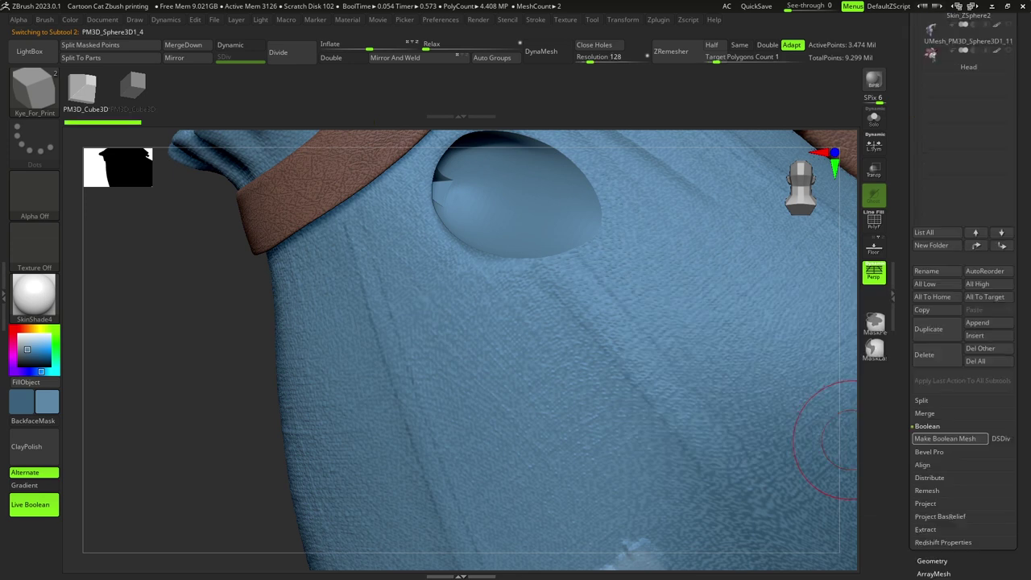
{"action": "left_click", "coordinate": [978, 322]}
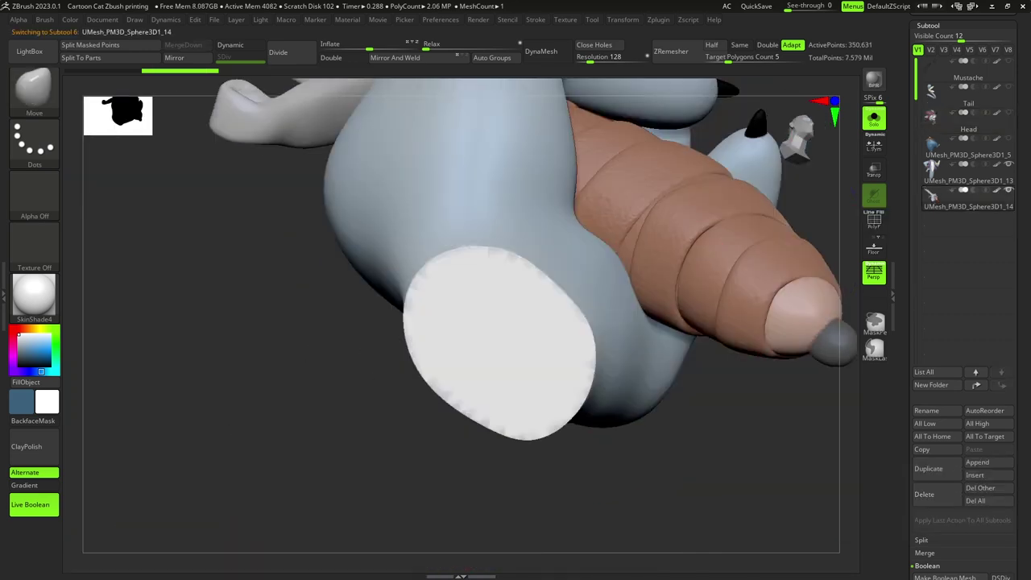
Insert a Cube3D mesh onto the hand's wrist cutoff as a key connector.
{"action": "key", "text": "b"}
{"action": "key", "text": "i"}
{"action": "key", "text": "c"}
{"action": "left_click_drag", "start_coordinate": [522, 348], "coordinate": [564, 379]}
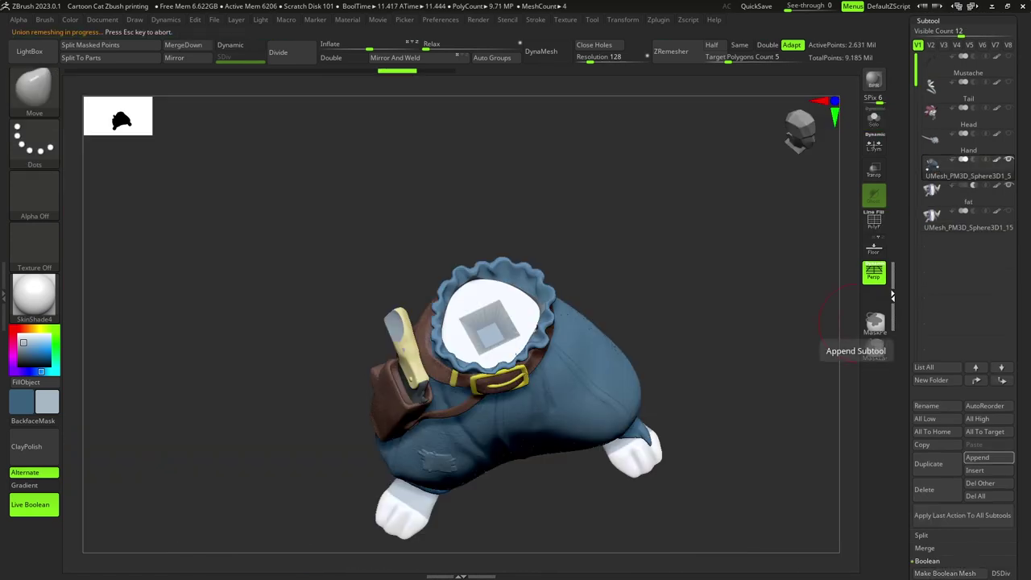
Append UMesh_PM3D_Sphere3D1_7, then permanently delete the fat and UMesh_PM3D_Sphere3D1_5 subtools.
{"action": "left_click", "coordinate": [987, 457]}
{"action": "left_click", "coordinate": [614, 363]}
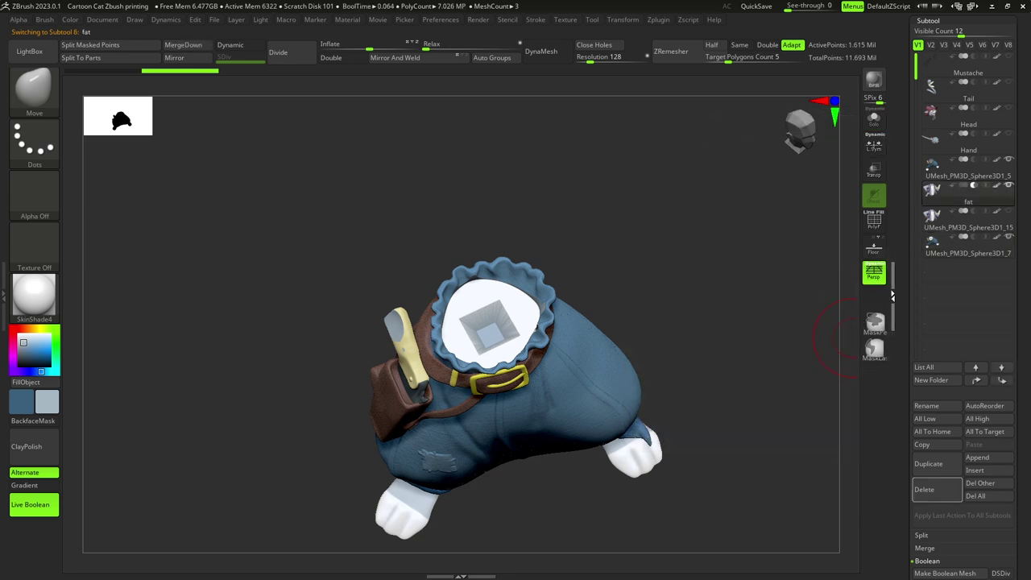
{"action": "left_click", "coordinate": [924, 489]}
{"action": "left_click", "coordinate": [754, 516]}
{"action": "left_click", "coordinate": [967, 169]}
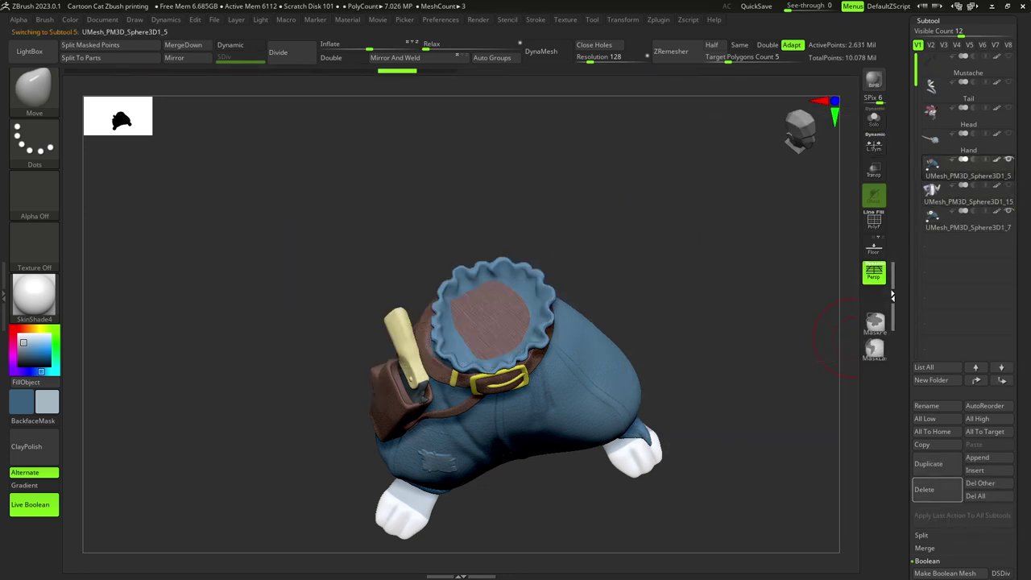
{"action": "left_click", "coordinate": [925, 489]}
{"action": "key", "text": "Return"}
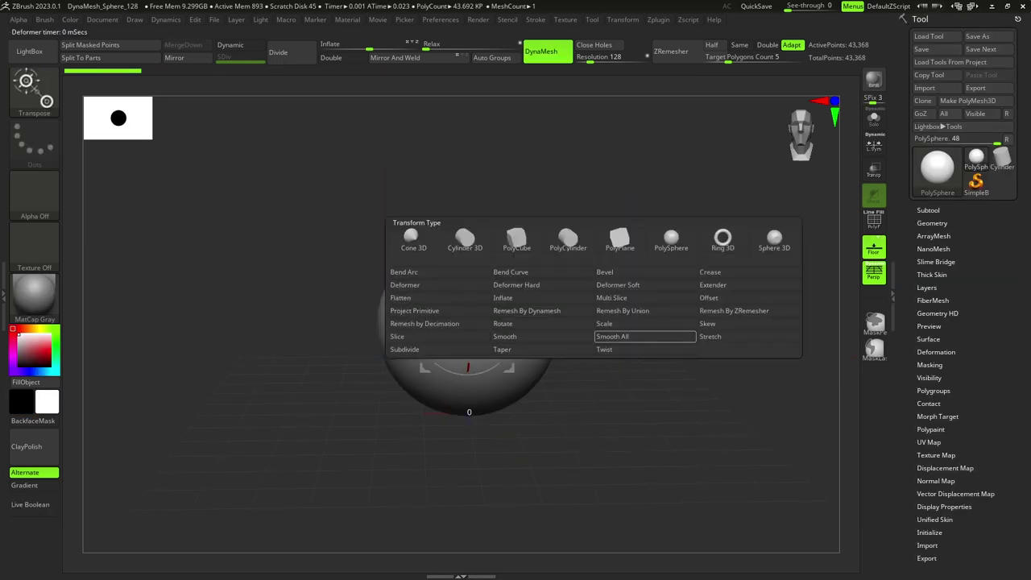
Add a Remesh By Union deformer to the sphere and confirm Split To Parts.
{"action": "left_click", "coordinate": [645, 311]}
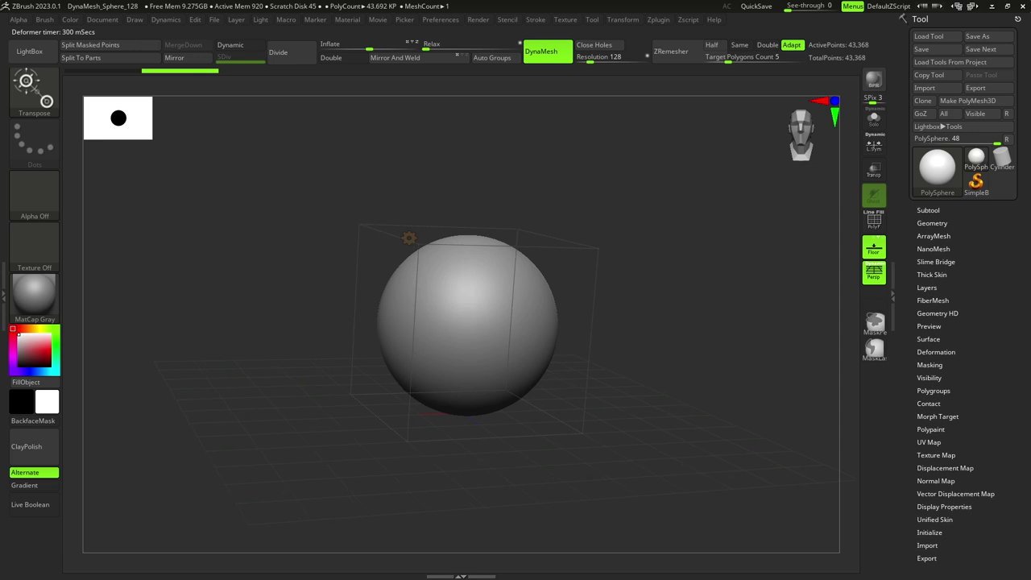
{"action": "left_click", "coordinate": [88, 58]}
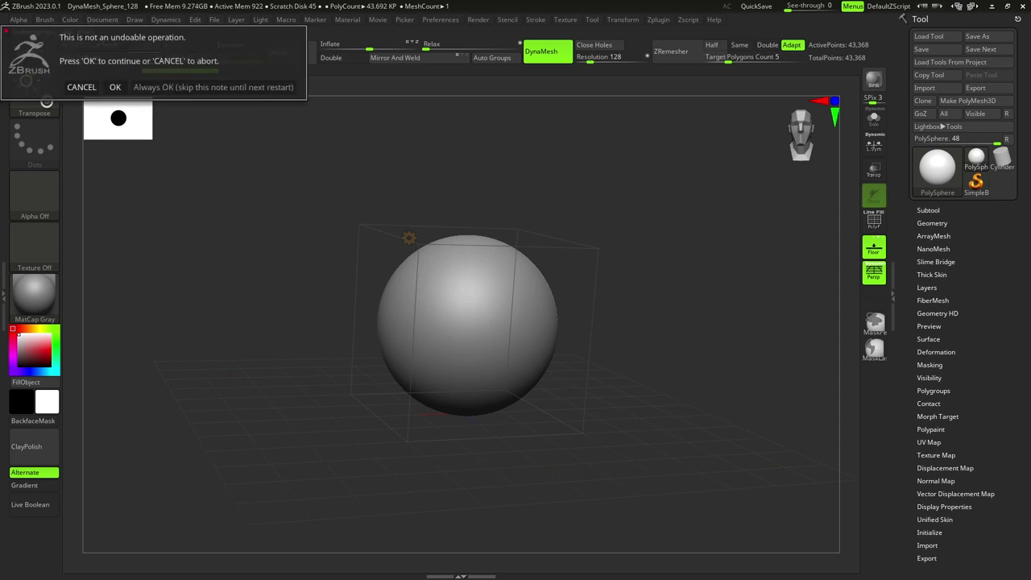
{"action": "key", "text": "Return"}
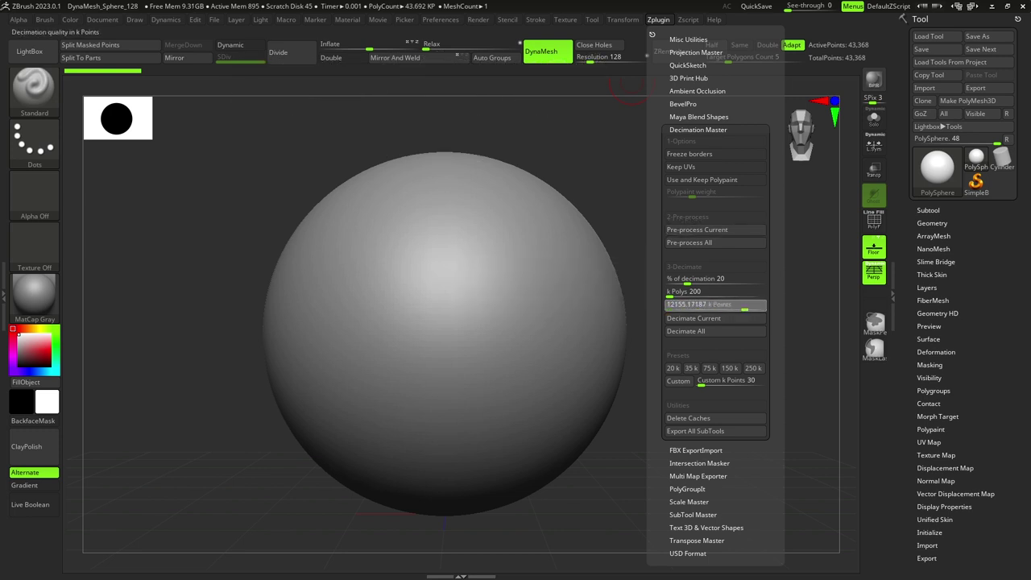
Set the Decimation Master k Points target and decimate the mustache.
{"action": "left_click", "coordinate": [717, 305]}
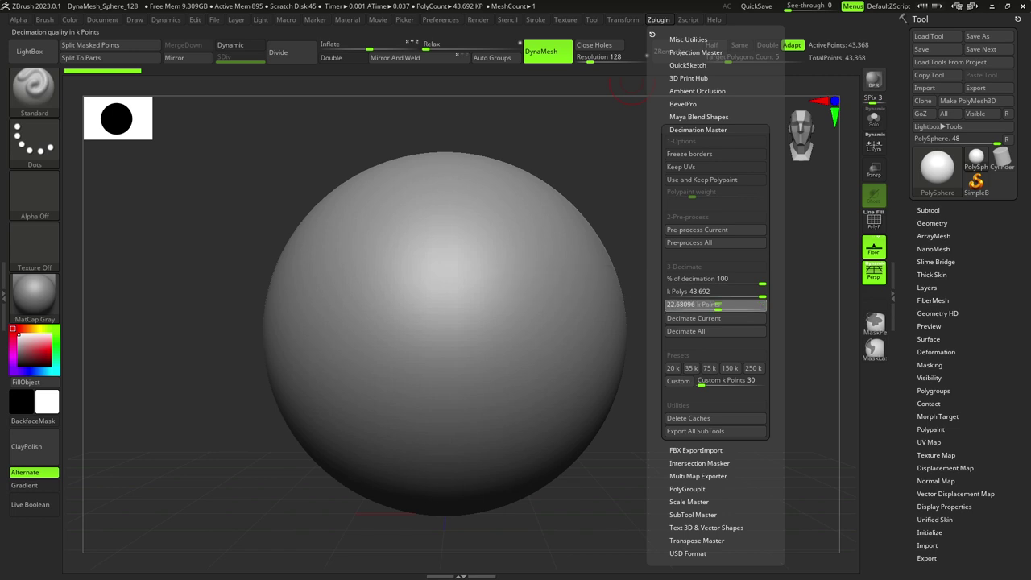
{"action": "key", "text": "Escape"}
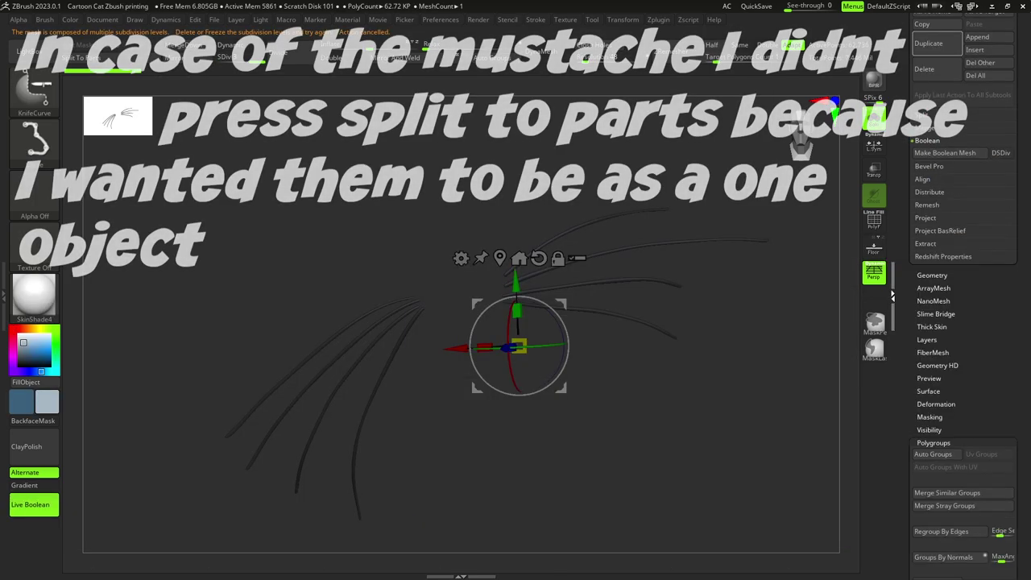
{"action": "left_click", "coordinate": [658, 19]}
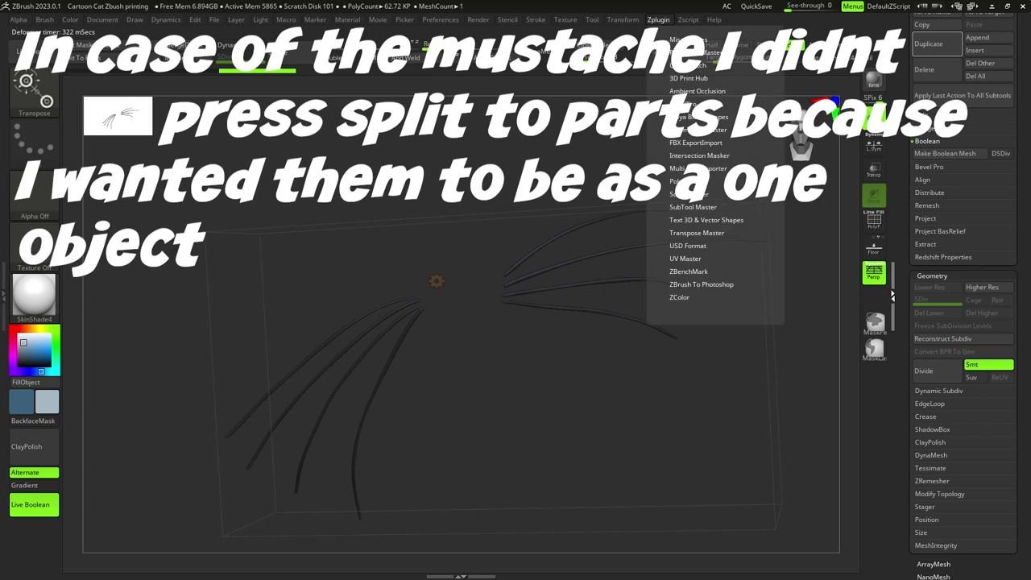
{"action": "left_click", "coordinate": [697, 130]}
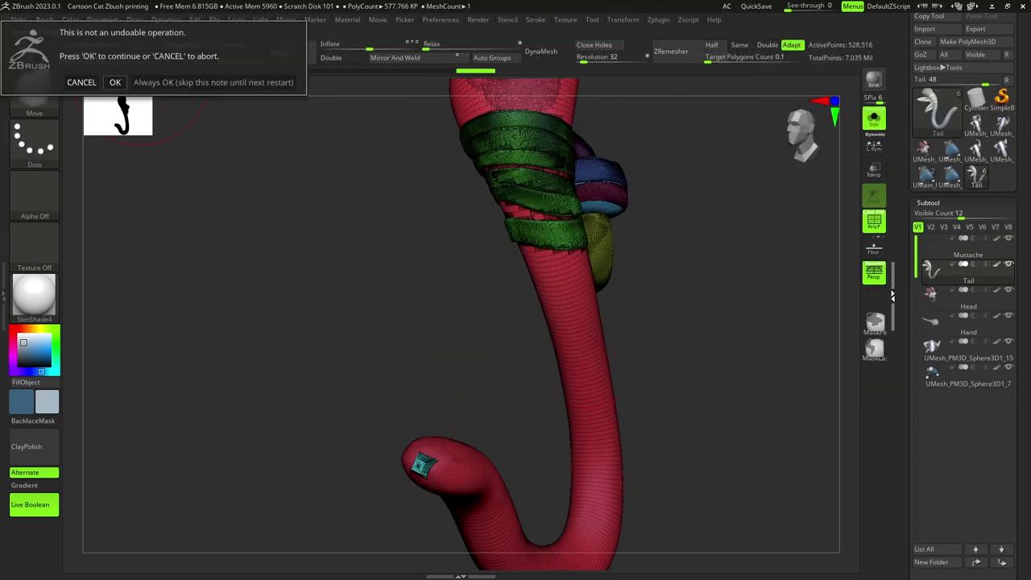
Confirm Split To Parts and frame the Head model on the canvas.
{"action": "key", "text": "Return"}
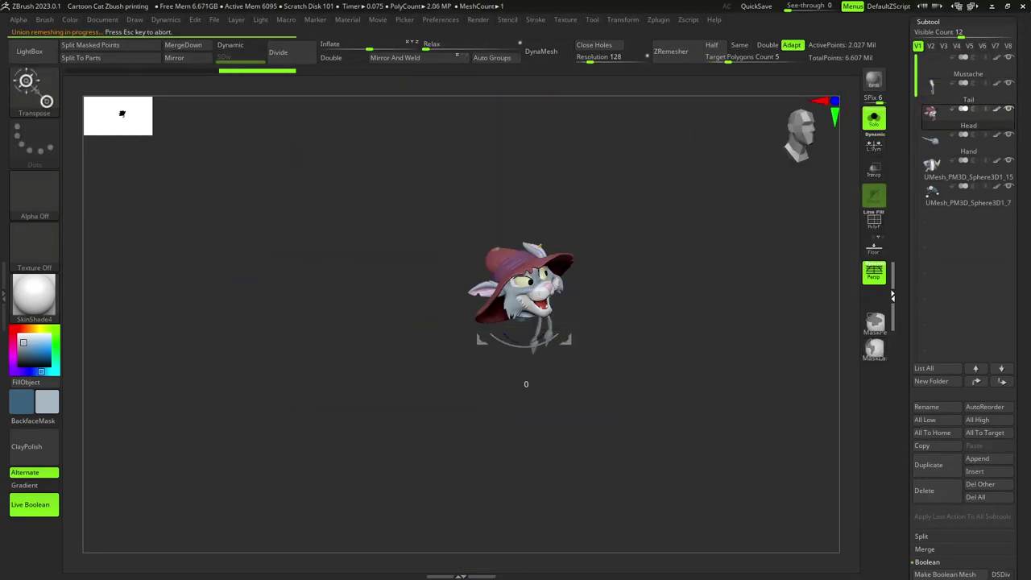
{"action": "key", "text": "f"}
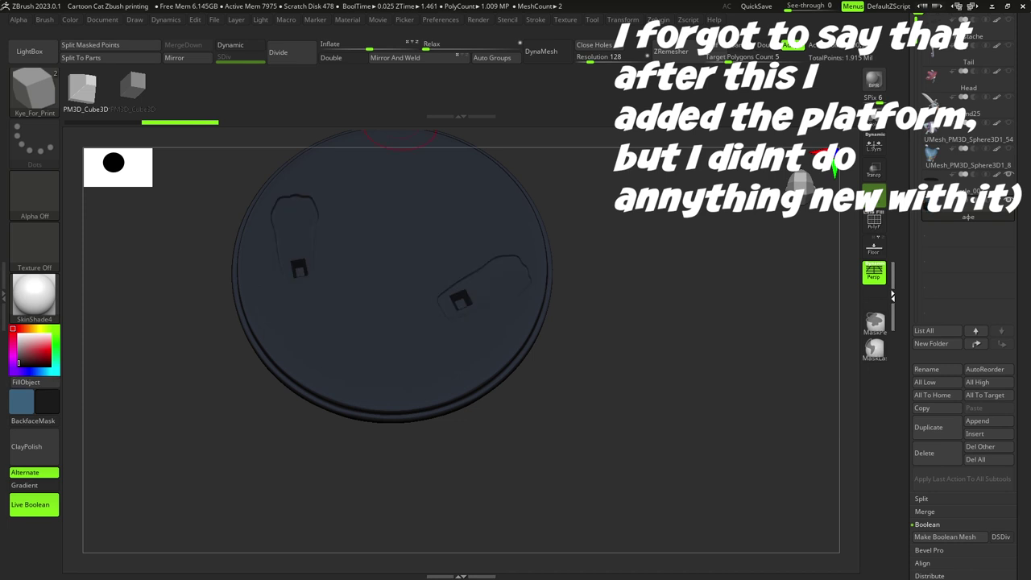
Orbit the view to inspect the round platform and its foot recesses.
{"action": "mouse_move", "coordinate": [725, 241]}
{"action": "left_mouse_down"}
{"action": "mouse_move", "coordinate": [668, 173]}
{"action": "mouse_move", "coordinate": [448, 145]}
{"action": "left_mouse_up"}
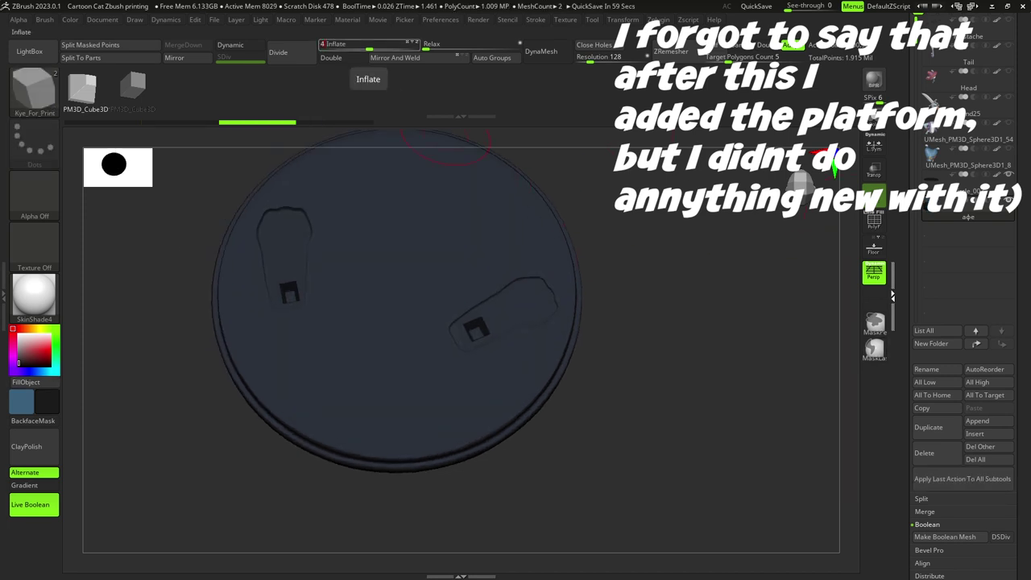